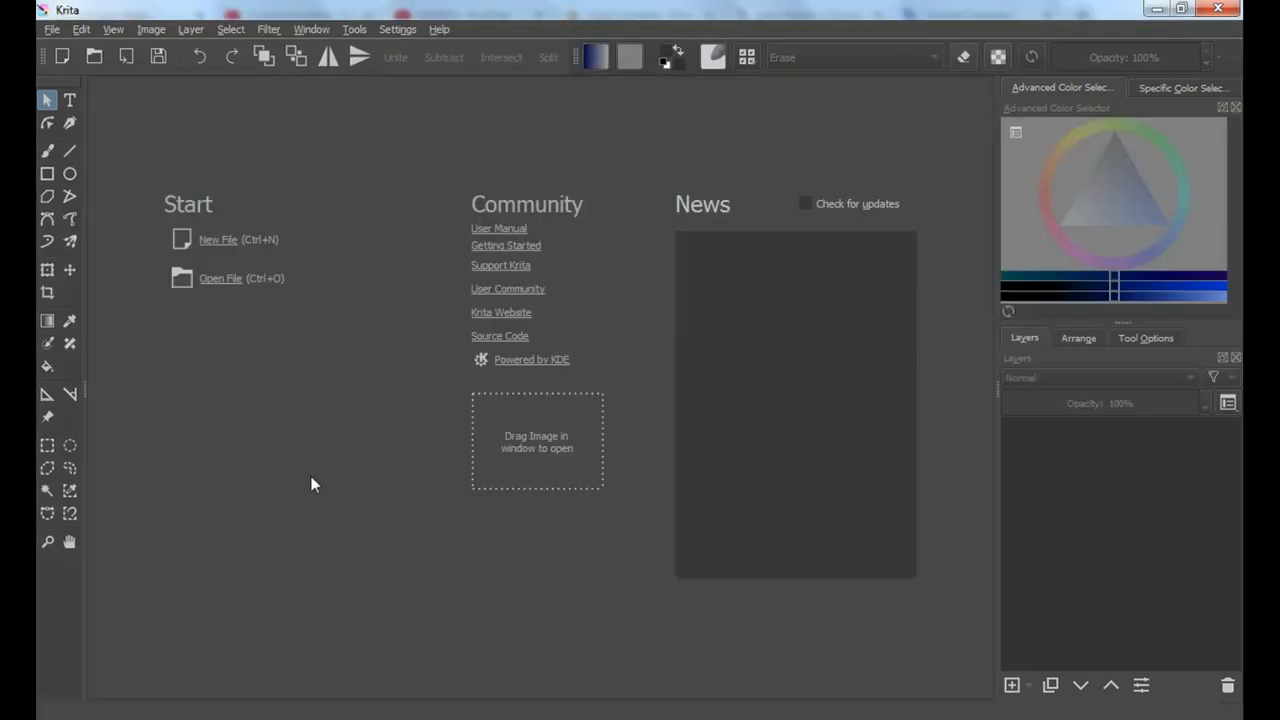
- Create a new custom document 1000 pixels wide and 1000 pixels high
{"action": "left_click", "coordinate": [218, 241]}
{"action": "double_click", "coordinate": [688, 252]}
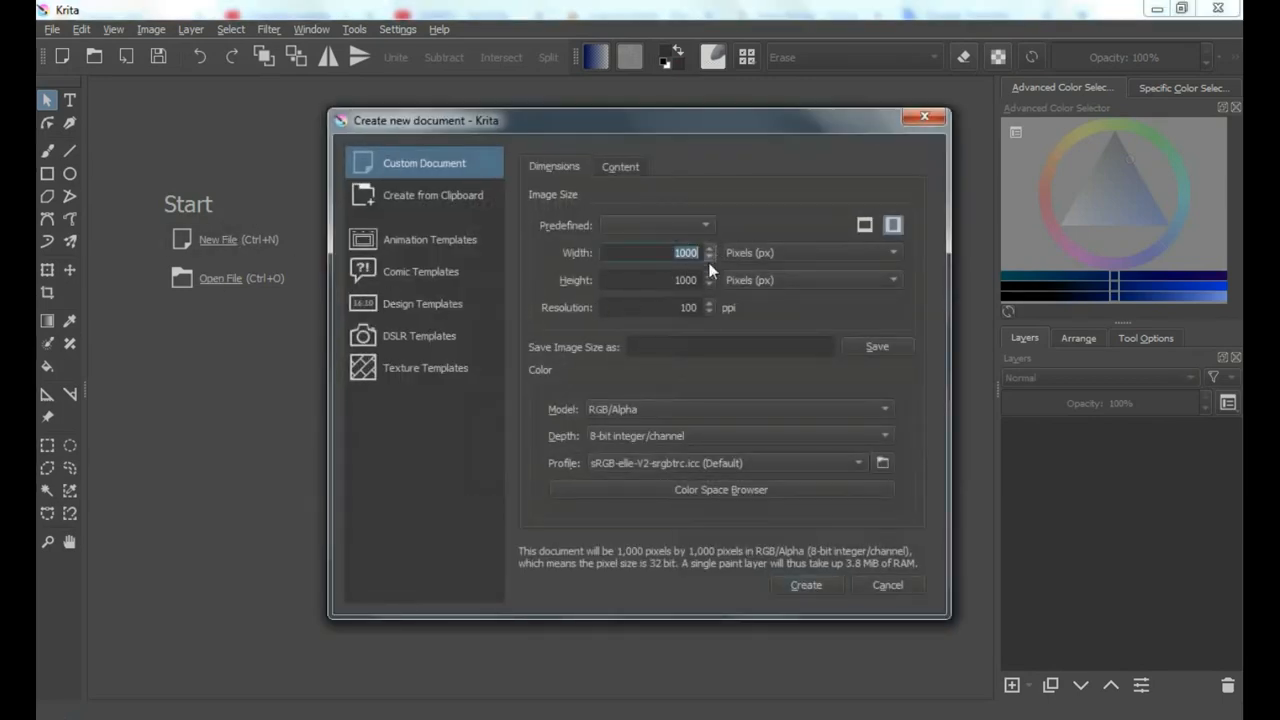
{"action": "double_click", "coordinate": [669, 280]}
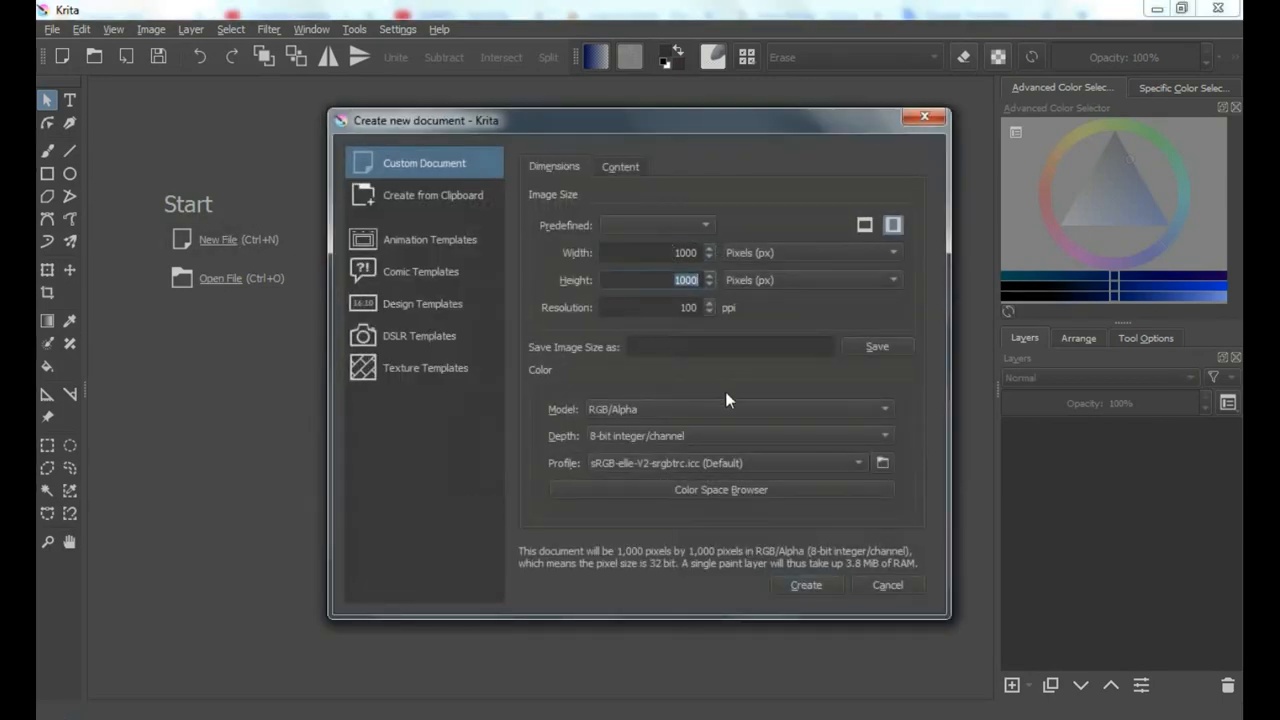
{"action": "left_click", "coordinate": [807, 587]}
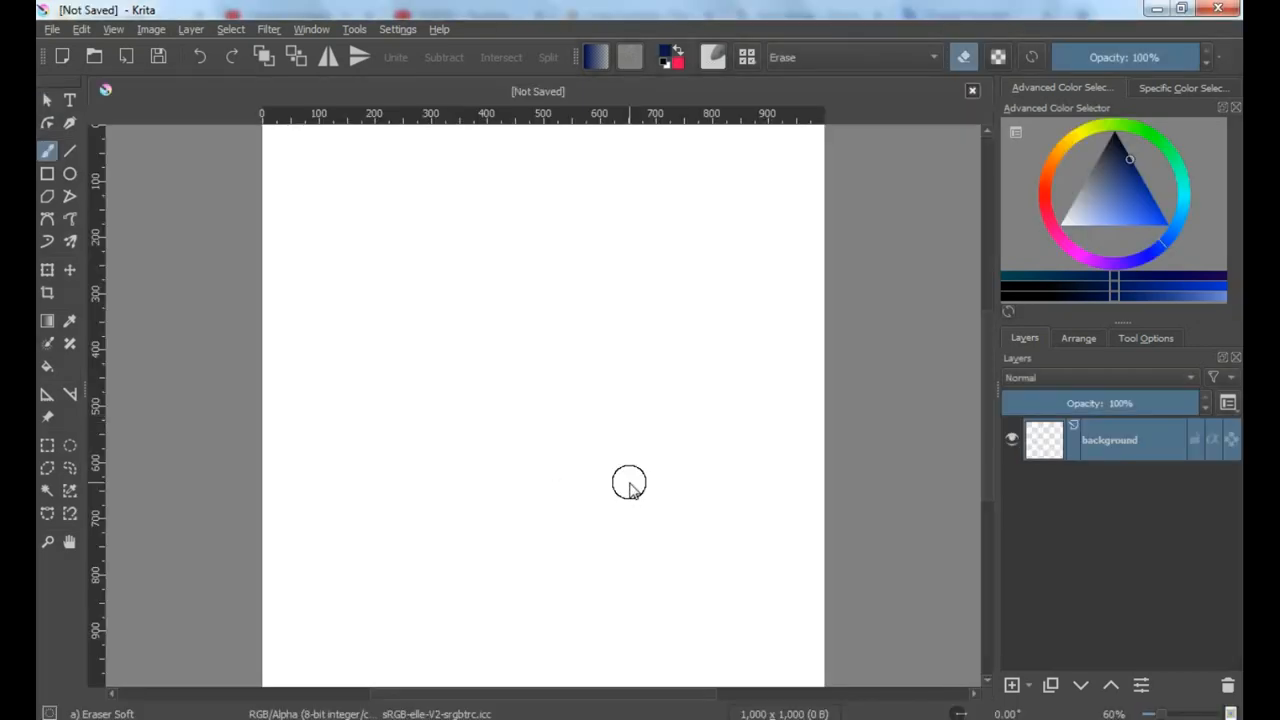
- Add a vector layer and delete the background layer
{"action": "left_click", "coordinate": [1029, 688]}
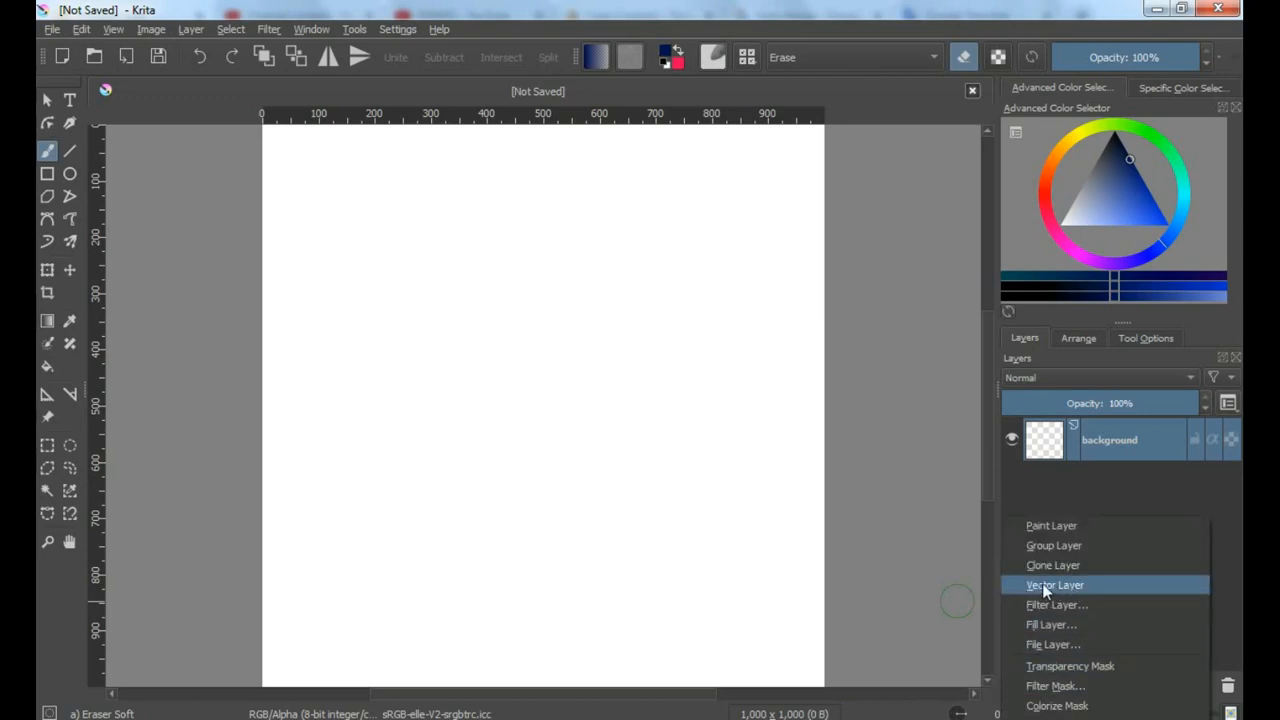
{"action": "left_click", "coordinate": [1044, 588]}
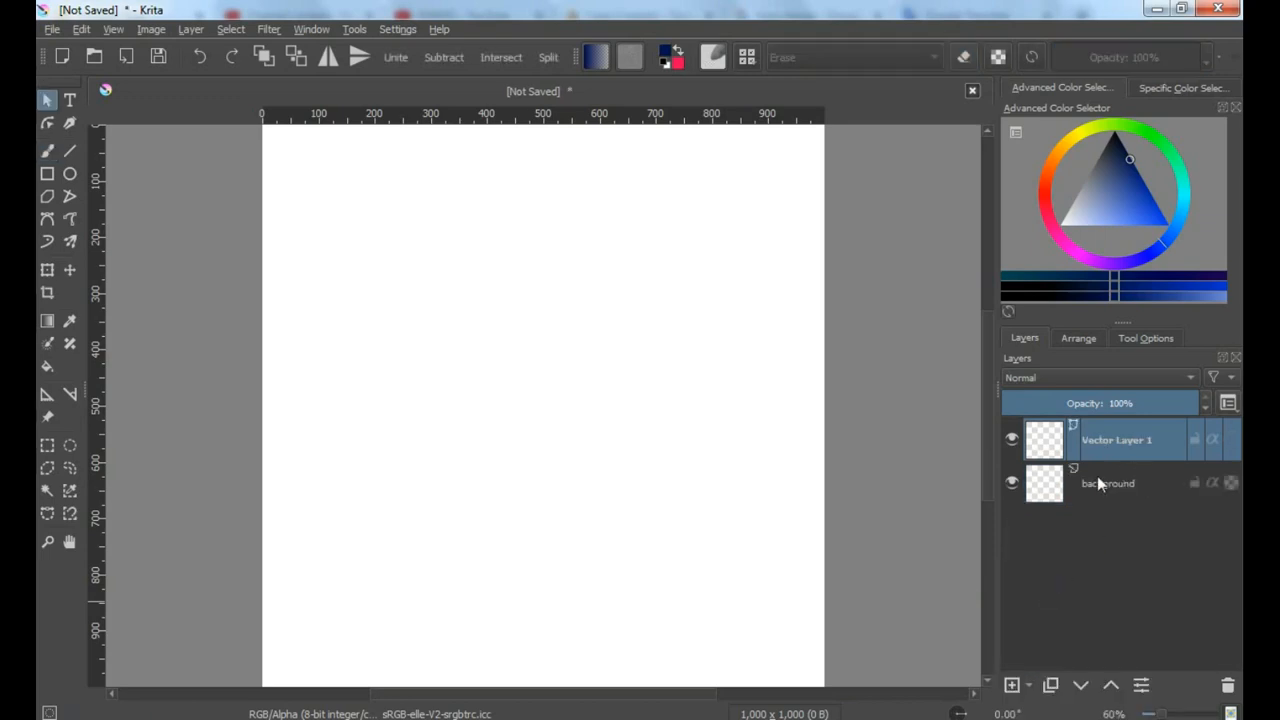
{"action": "left_click", "coordinate": [1104, 484]}
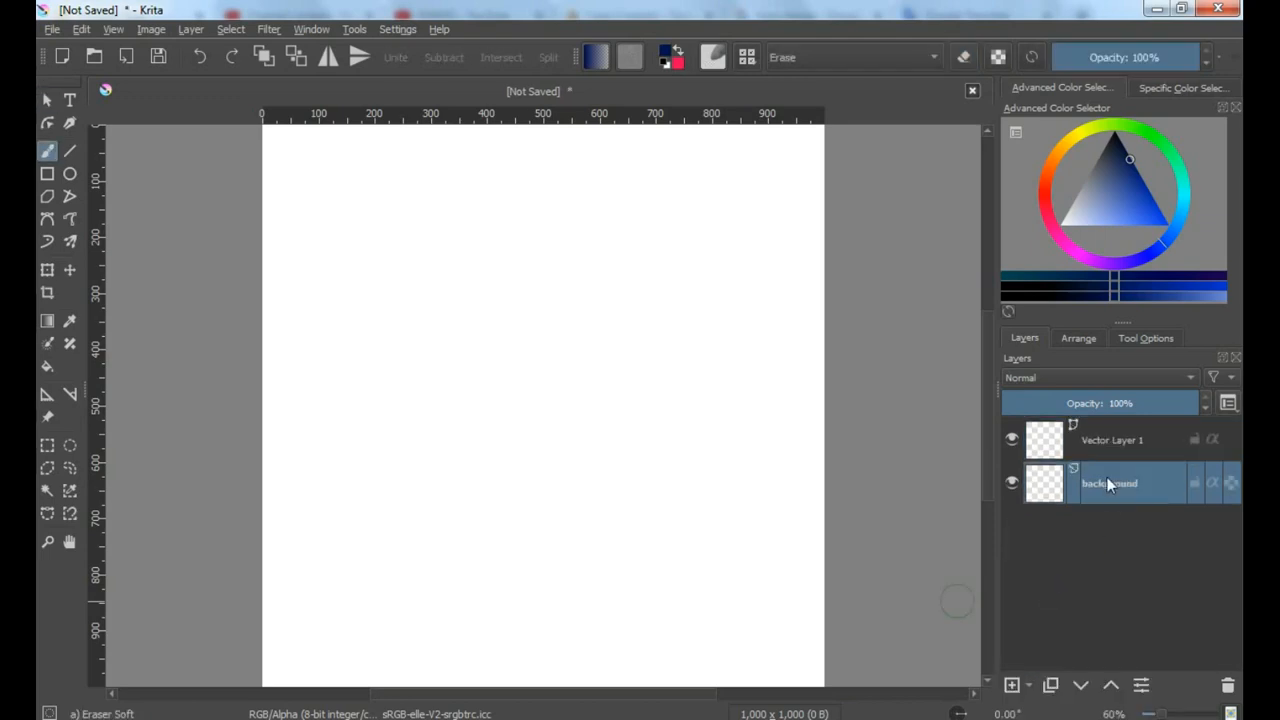
{"action": "left_click", "coordinate": [1229, 686]}
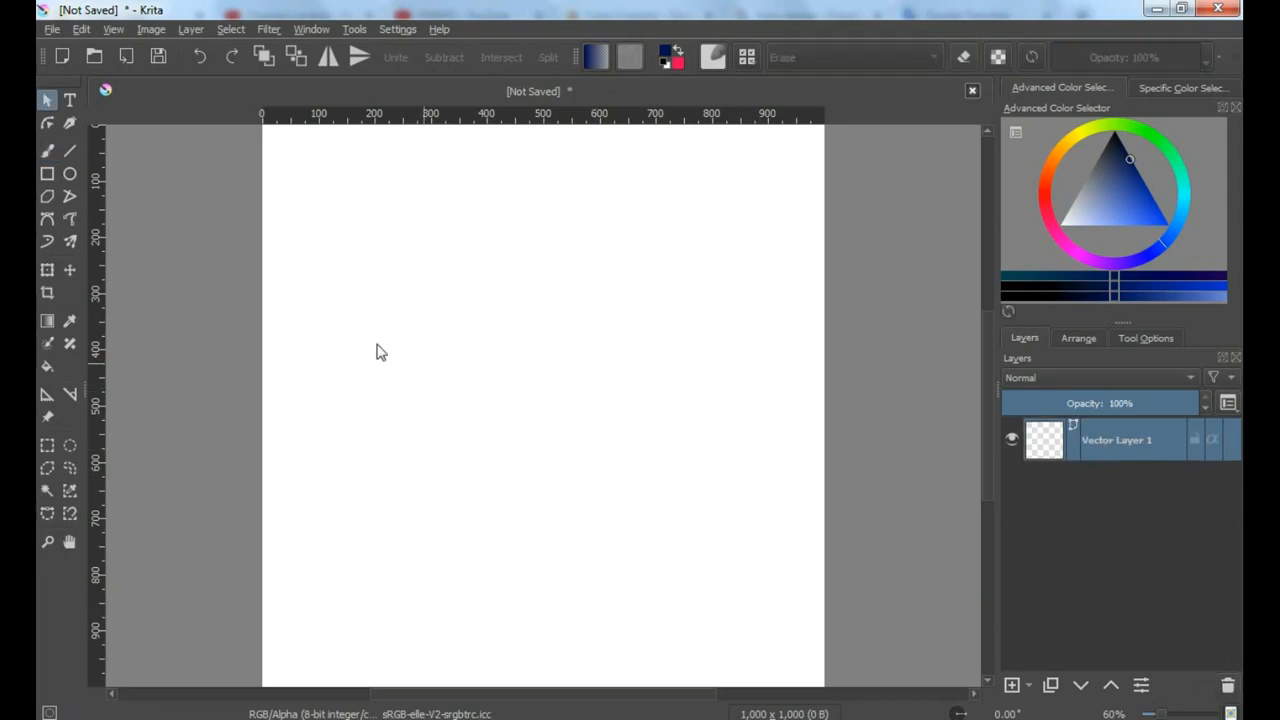
- Draw a navy rectangle about 305 × 115 px near the canvas centre and shear it vertically so it slopes down to the right
{"action": "left_click", "coordinate": [47, 174]}
{"action": "left_click_drag", "start_coordinate": [465, 325], "coordinate": [638, 389]}
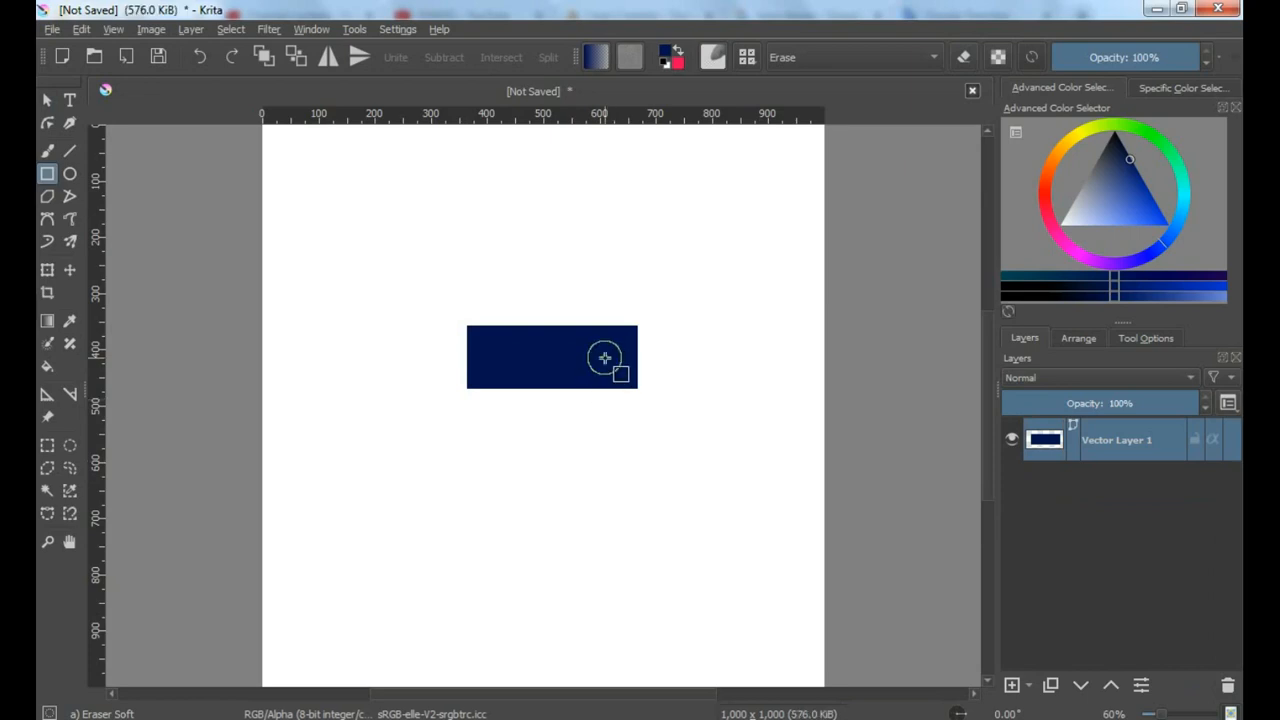
{"action": "left_click", "coordinate": [49, 267]}
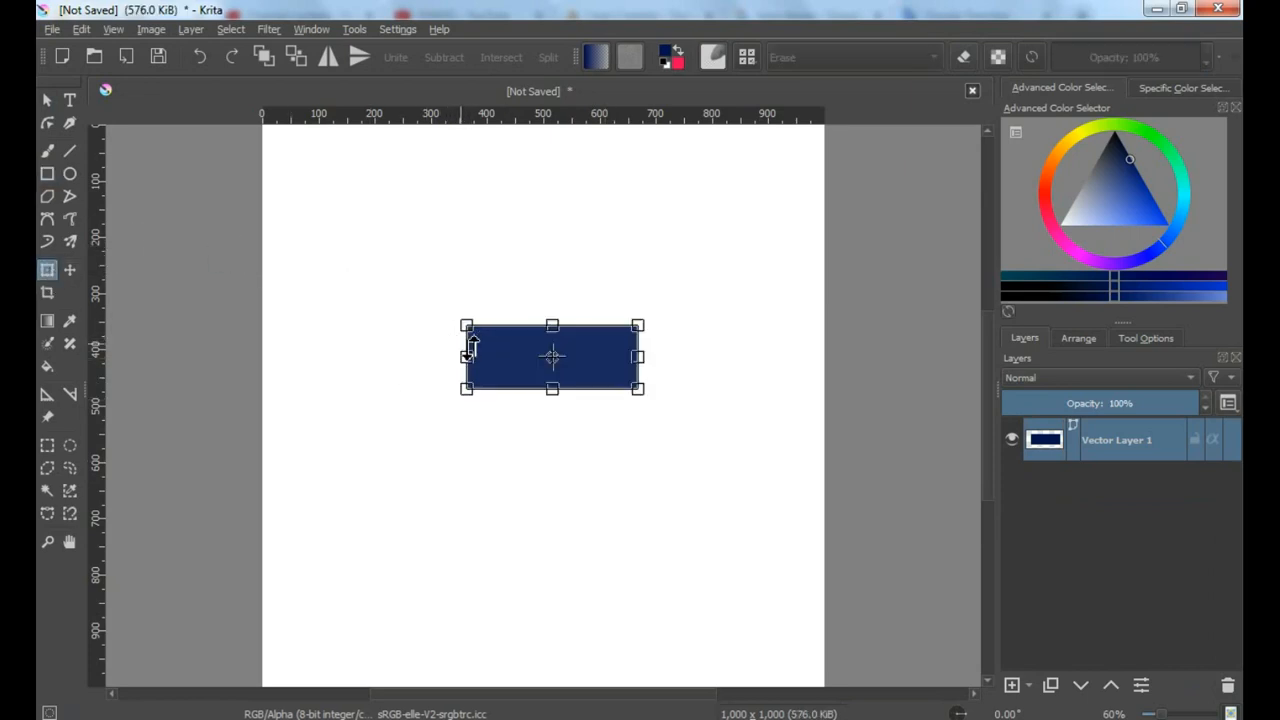
{"action": "left_click_drag", "start_coordinate": [471, 345], "coordinate": [469, 297]}
{"action": "left_click", "coordinate": [47, 100]}
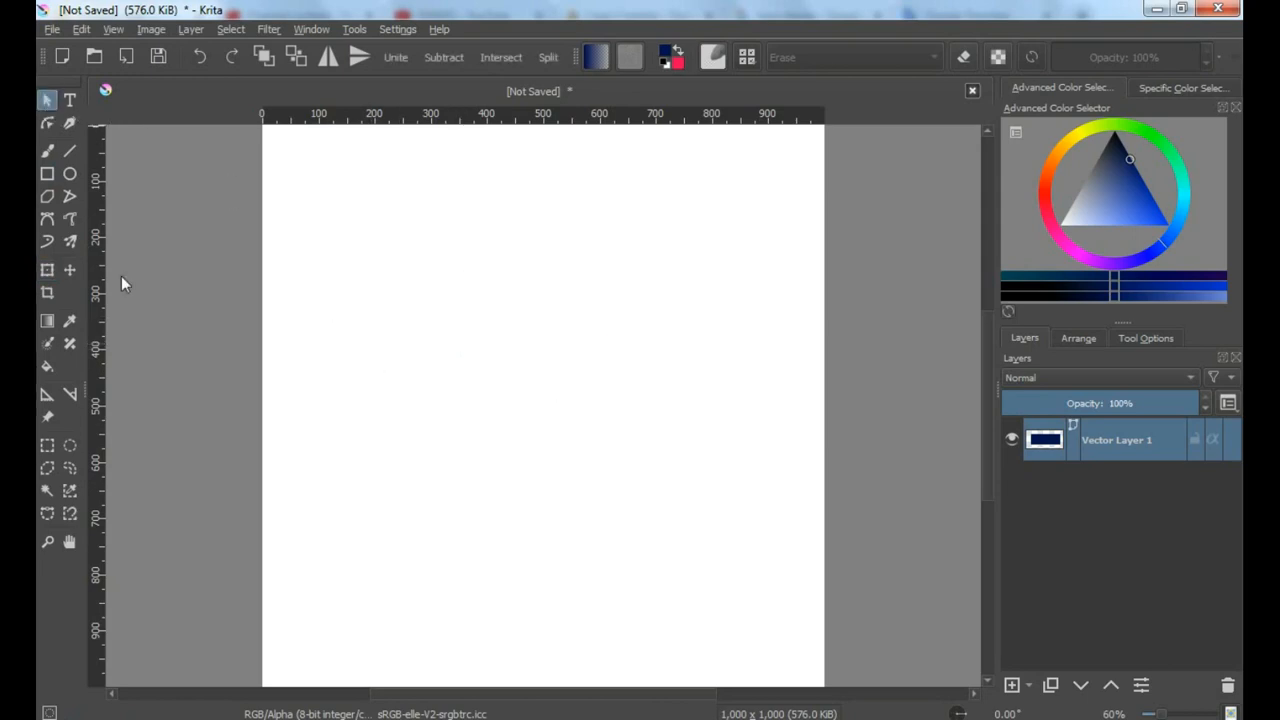
- Duplicate the slanted band by copy and paste, and place the copy directly beneath the original
{"action": "scroll", "coordinate": [611, 431], "scroll_direction": "up", "scroll_amount": 1}
{"action": "left_click", "coordinate": [531, 335]}
{"action": "right_click", "coordinate": [531, 335]}
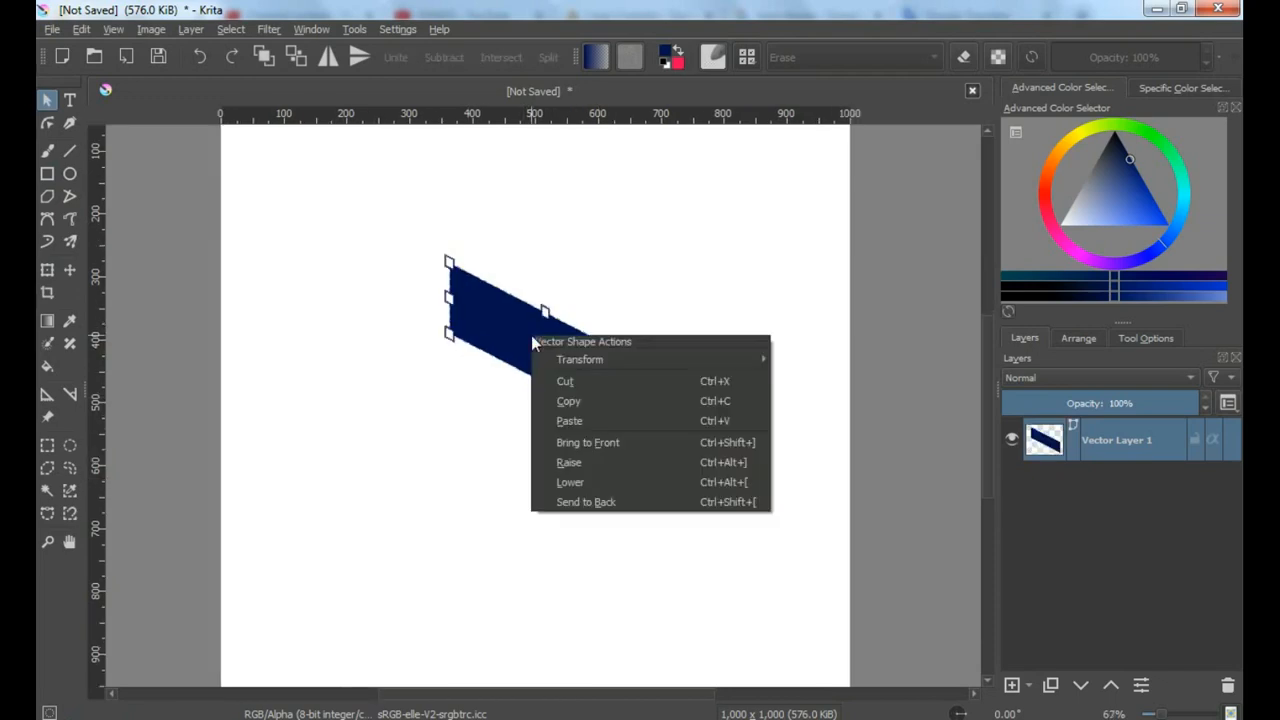
{"action": "left_click", "coordinate": [560, 401]}
{"action": "right_click", "coordinate": [566, 375]}
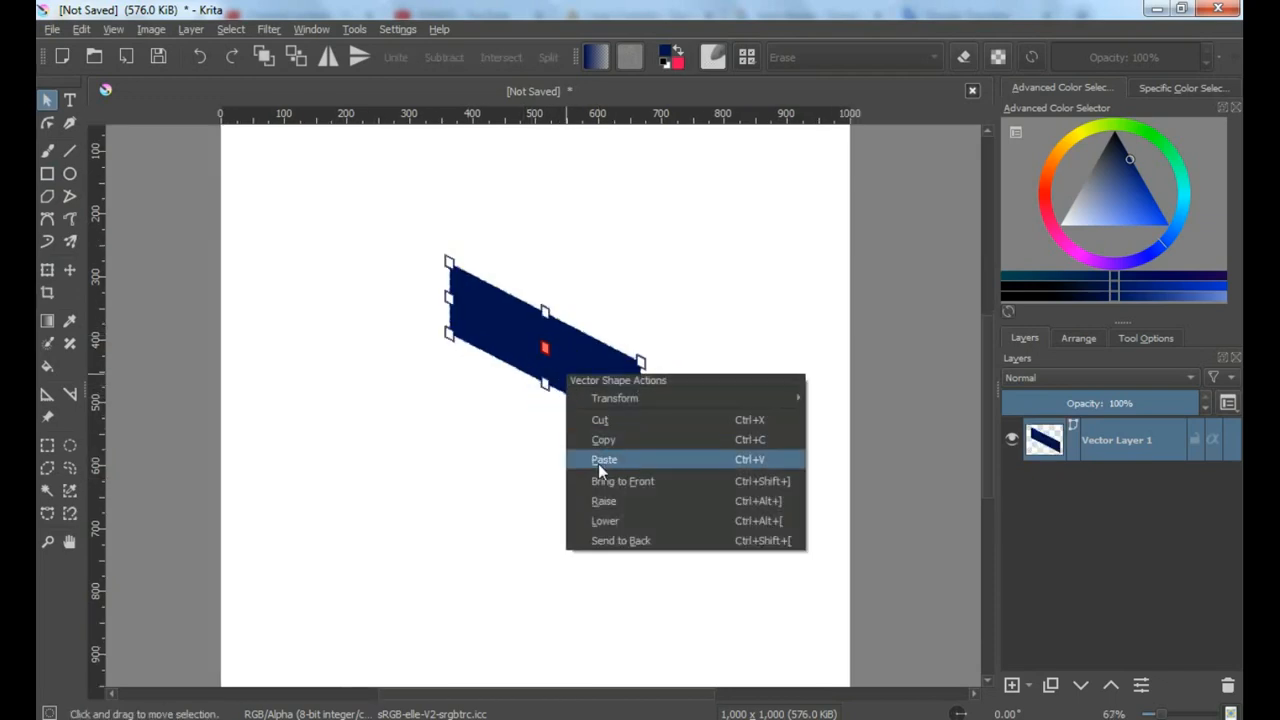
{"action": "left_click", "coordinate": [603, 460]}
{"action": "left_click_drag", "start_coordinate": [517, 333], "coordinate": [500, 389]}
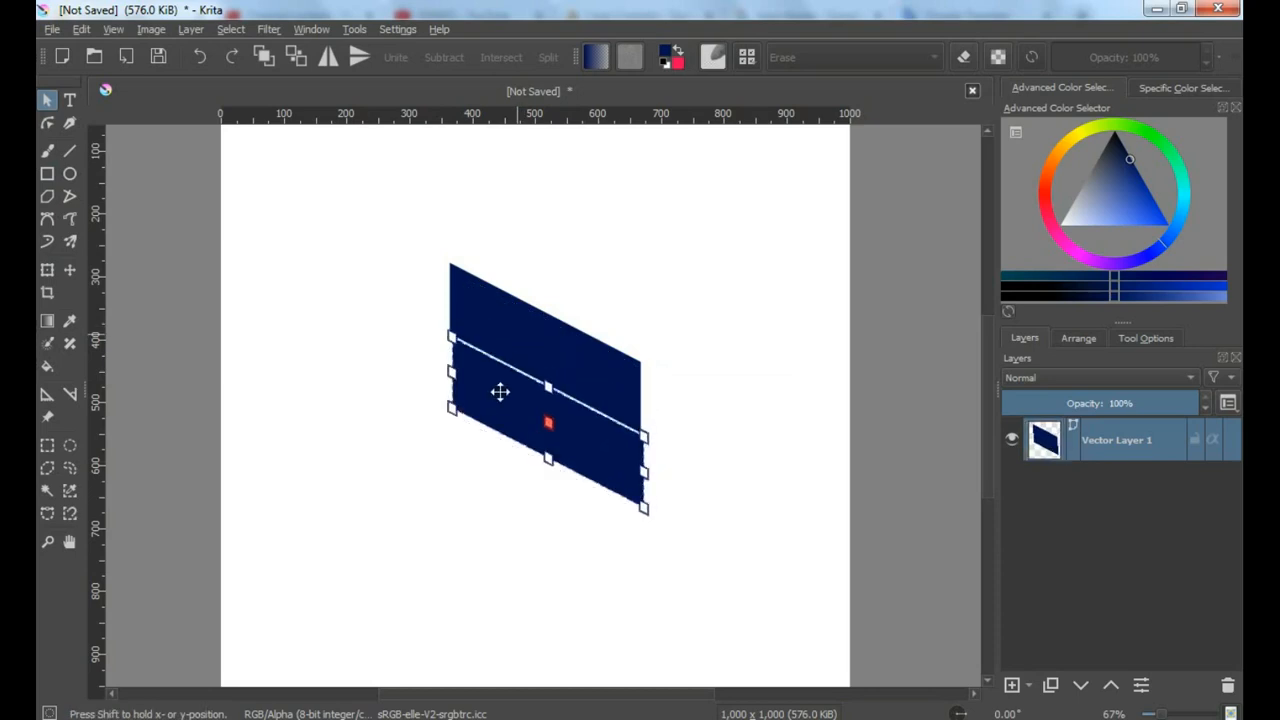
- Mirror the lower band vertically and move it so its right end meets the upper band's right end
{"action": "left_click", "coordinate": [360, 62]}
{"action": "scroll", "coordinate": [614, 414], "scroll_direction": "up", "scroll_amount": 2}
{"action": "left_click_drag", "start_coordinate": [640, 394], "coordinate": [638, 432]}
{"action": "scroll", "coordinate": [574, 403], "scroll_direction": "down", "scroll_amount": 1}
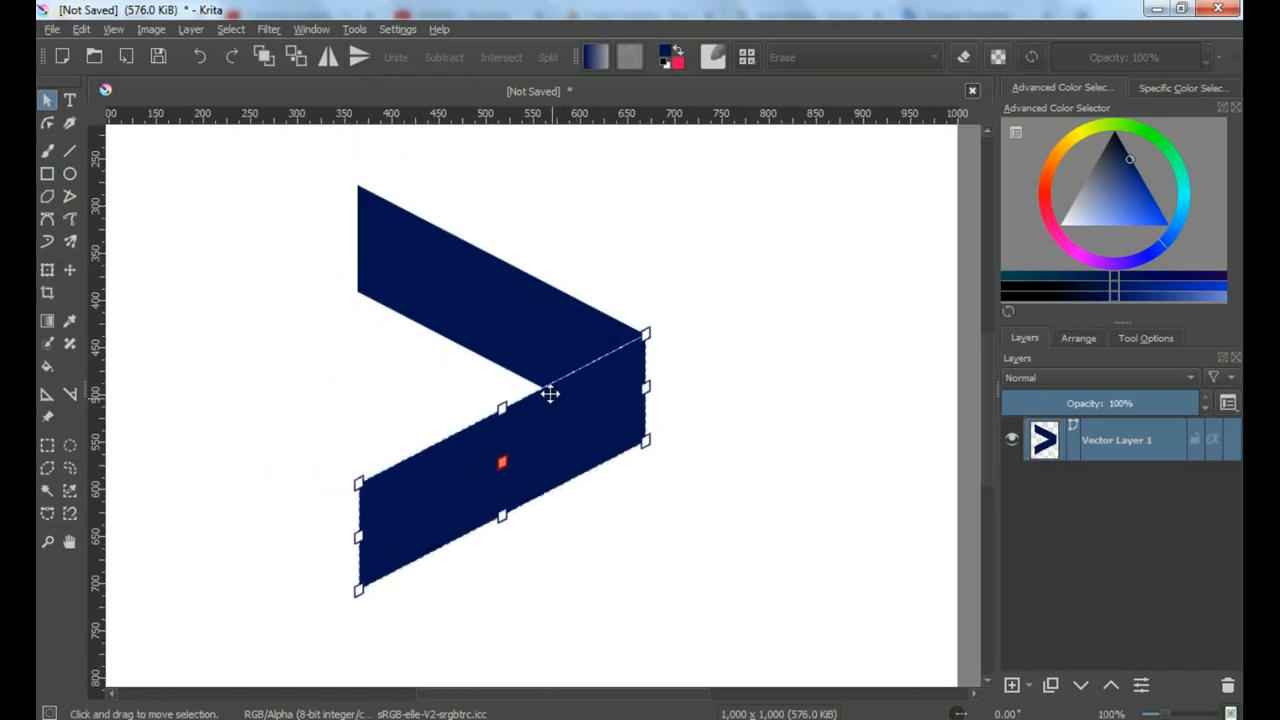
{"action": "scroll", "coordinate": [550, 393], "scroll_direction": "down", "scroll_amount": 1}
{"action": "scroll", "coordinate": [506, 400], "scroll_direction": "up", "scroll_amount": 1}
- Paste a third slanted band and position it at the bottom, overlapping the mirrored band's left end to continue the zigzag
{"action": "right_click", "coordinate": [438, 387]}
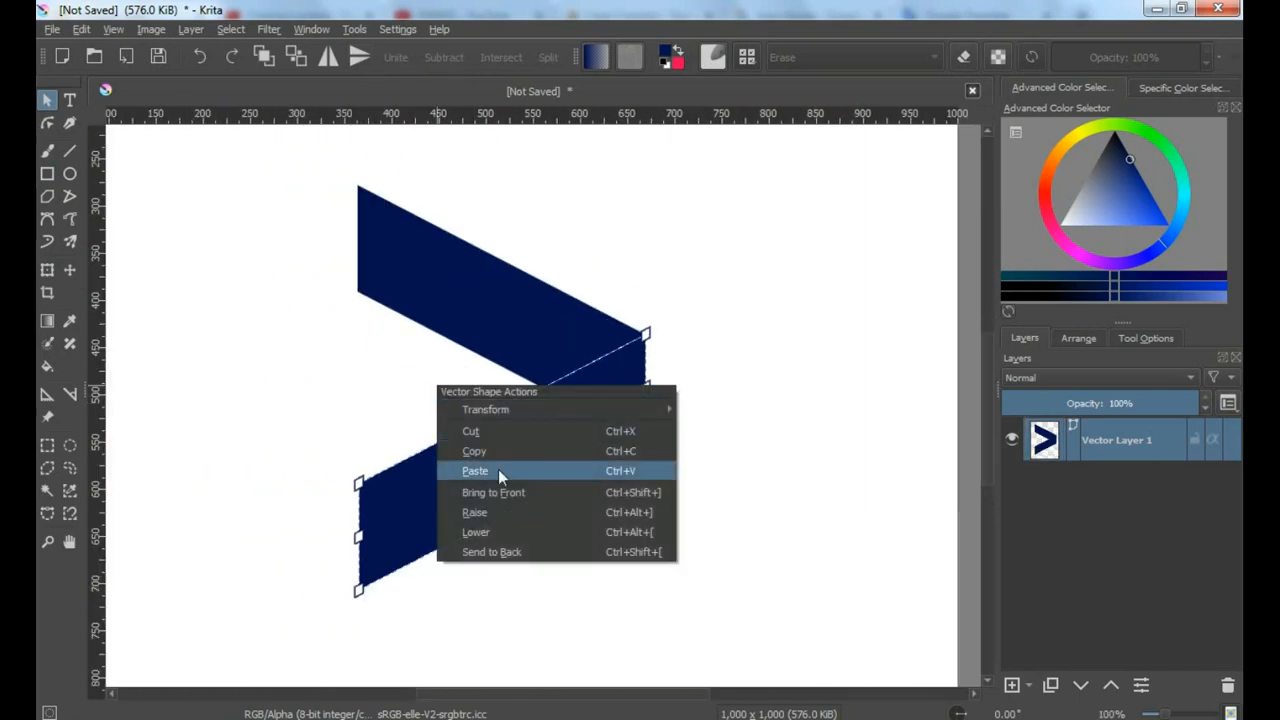
{"action": "left_click", "coordinate": [498, 469]}
{"action": "mouse_move", "coordinate": [451, 331]}
{"action": "left_mouse_down"}
{"action": "mouse_move", "coordinate": [429, 371]}
{"action": "mouse_move", "coordinate": [413, 565]}
{"action": "left_mouse_up"}
{"action": "scroll", "coordinate": [303, 263], "scroll_direction": "down", "scroll_amount": 1}
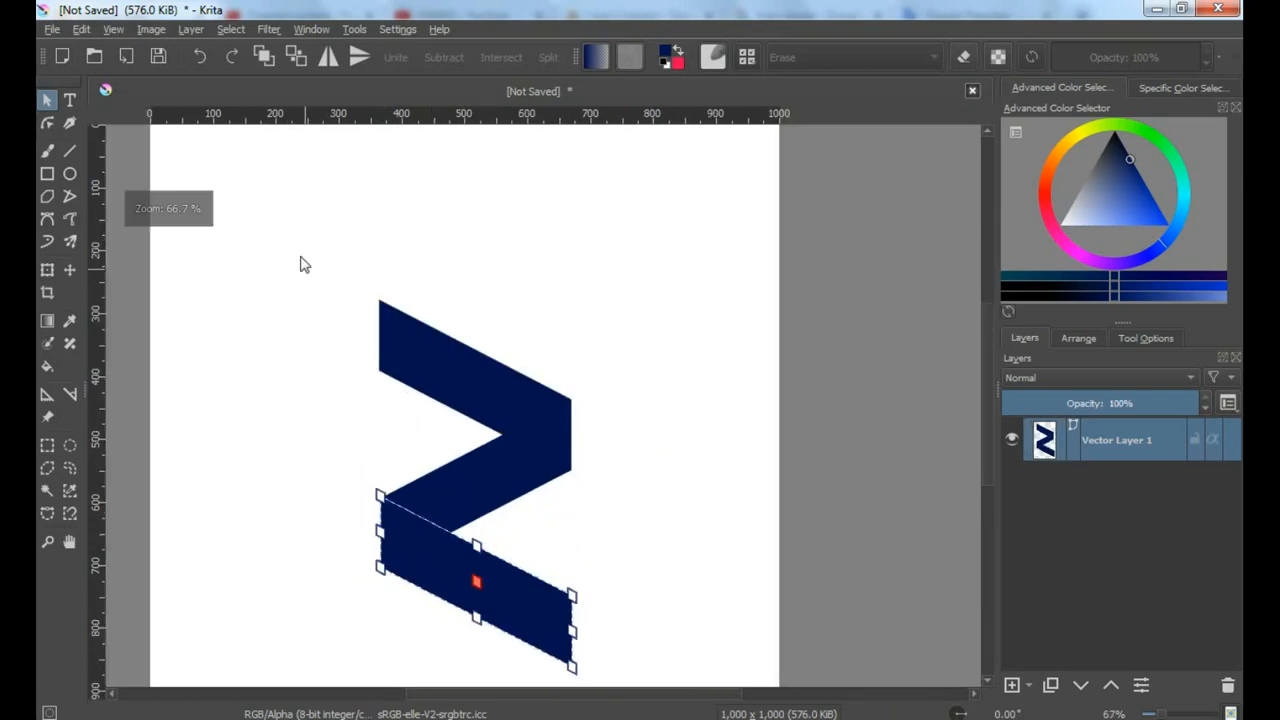
- Select all three bands, move them up to the middle of the canvas and align them to a common horizontal centre
{"action": "left_click_drag", "start_coordinate": [300, 248], "coordinate": [621, 652]}
{"action": "left_click_drag", "start_coordinate": [486, 471], "coordinate": [471, 409]}
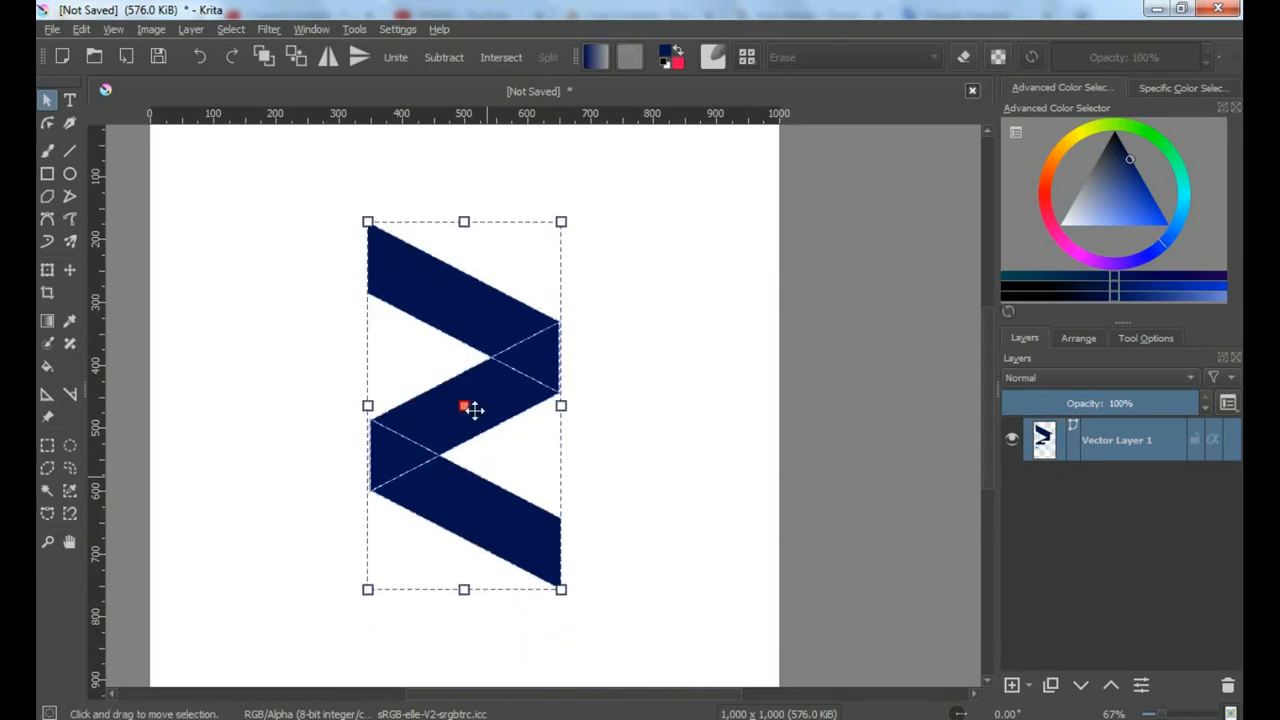
{"action": "left_click", "coordinate": [1077, 342]}
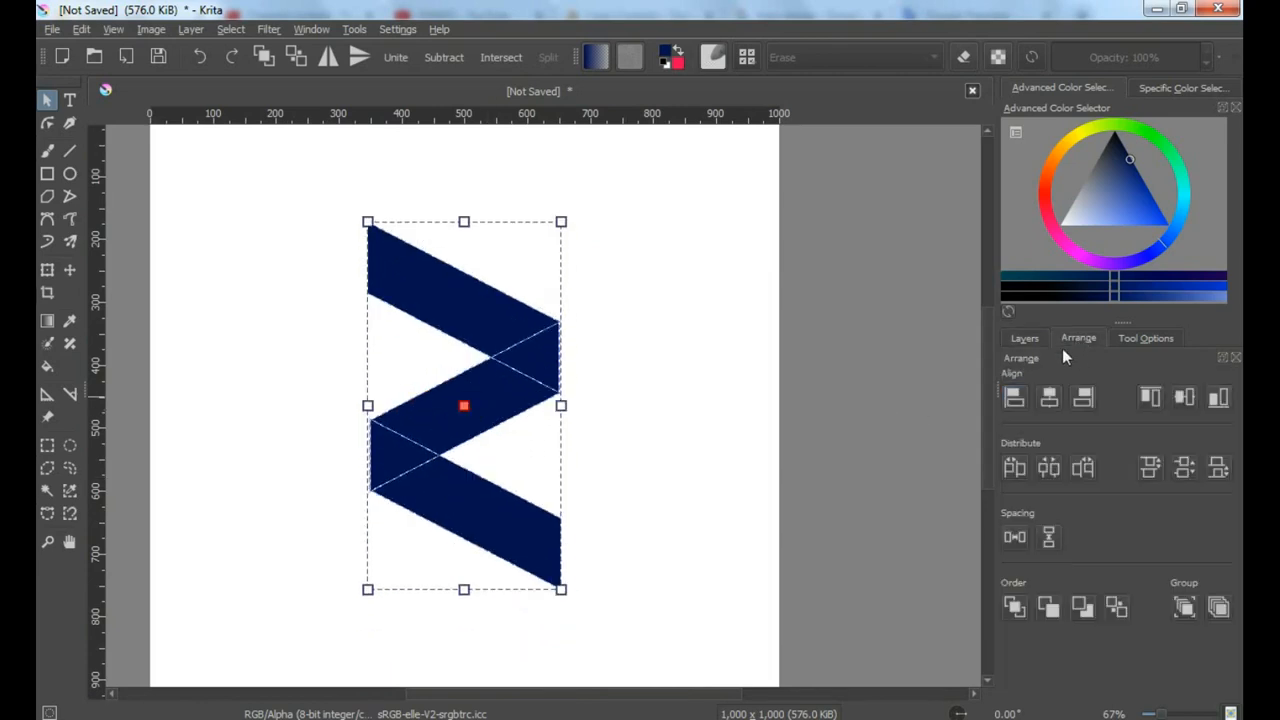
{"action": "left_click", "coordinate": [1047, 401]}
{"action": "left_click", "coordinate": [708, 462]}
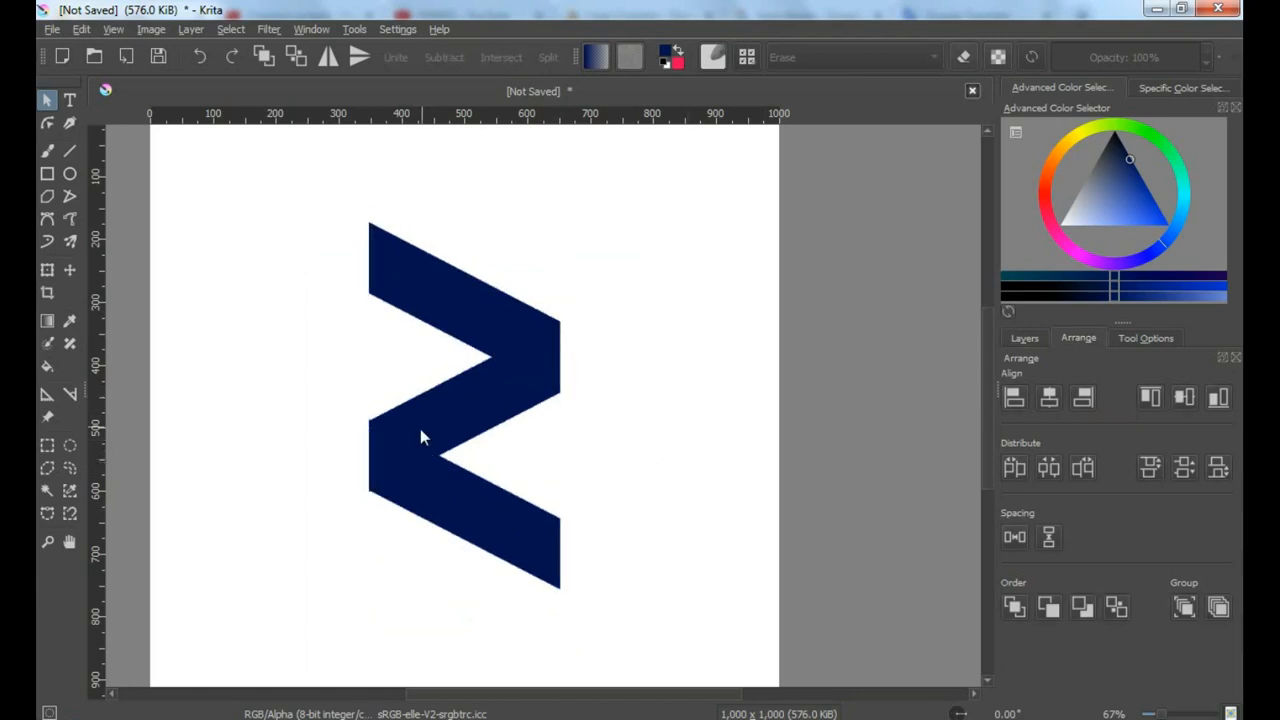
- Nudge the lowest band slightly down so its left corner lines up precisely with the middle band's corner
{"action": "scroll", "coordinate": [403, 485], "scroll_direction": "up", "scroll_amount": 3}
{"action": "left_click", "coordinate": [494, 471]}
{"action": "scroll", "coordinate": [400, 451], "scroll_direction": "up", "scroll_amount": 1}
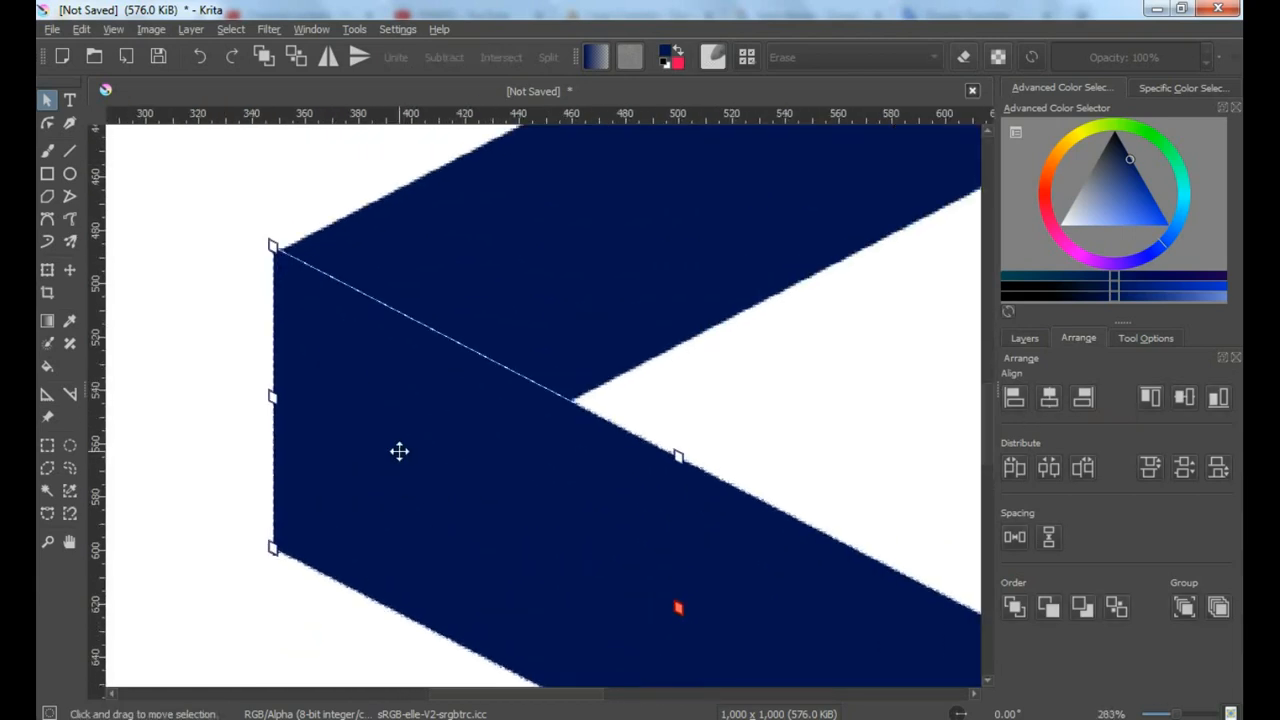
{"action": "key", "text": "Down"}
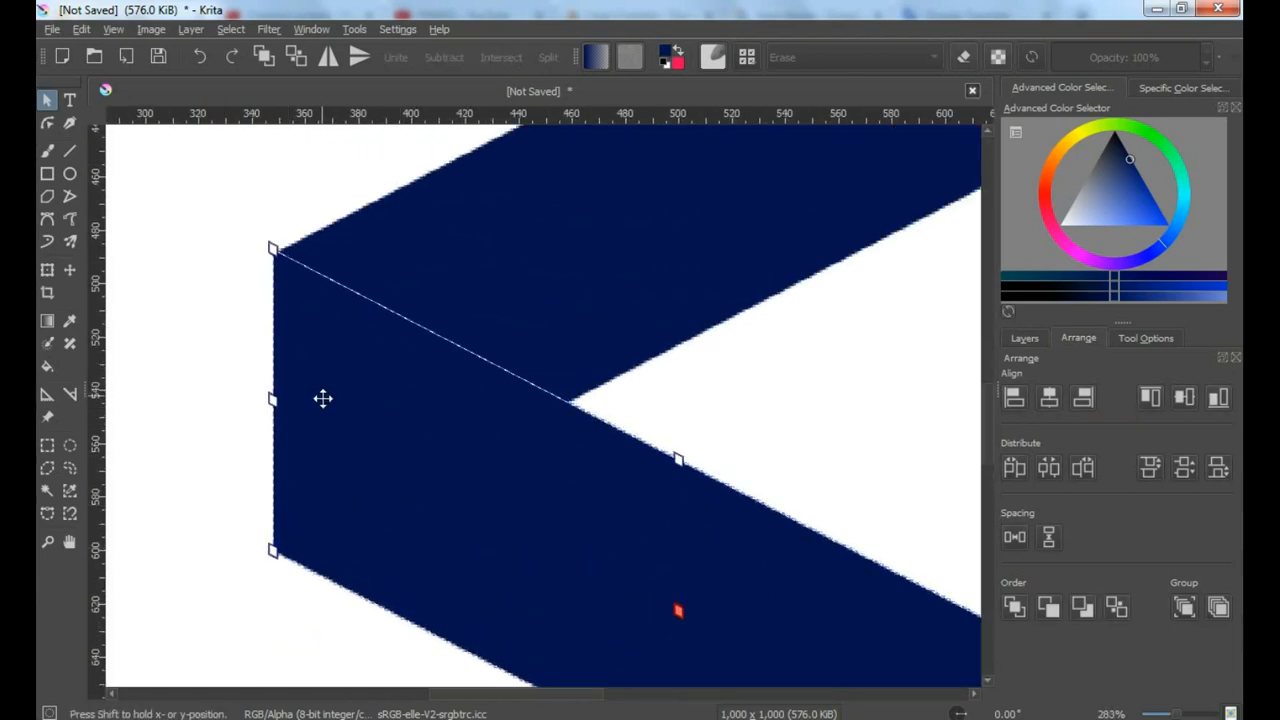
{"action": "key", "text": "Down"}
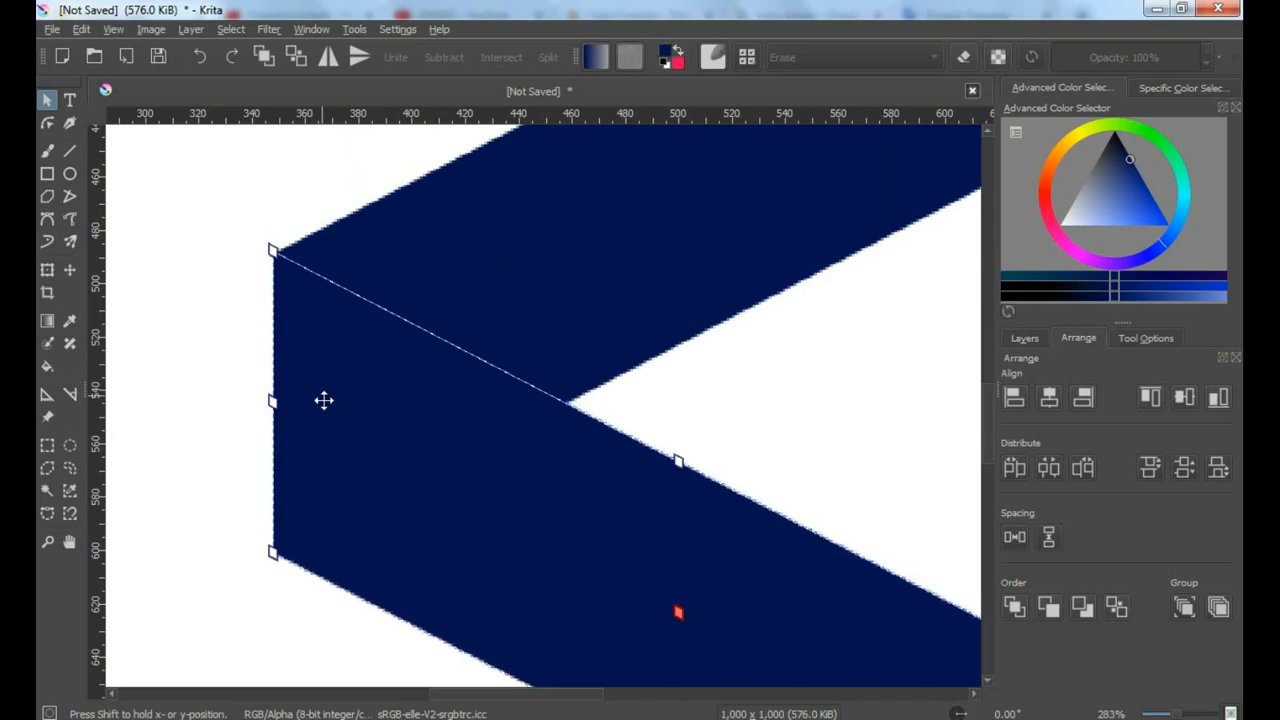
{"action": "left_click_drag", "start_coordinate": [323, 400], "coordinate": [325, 397]}
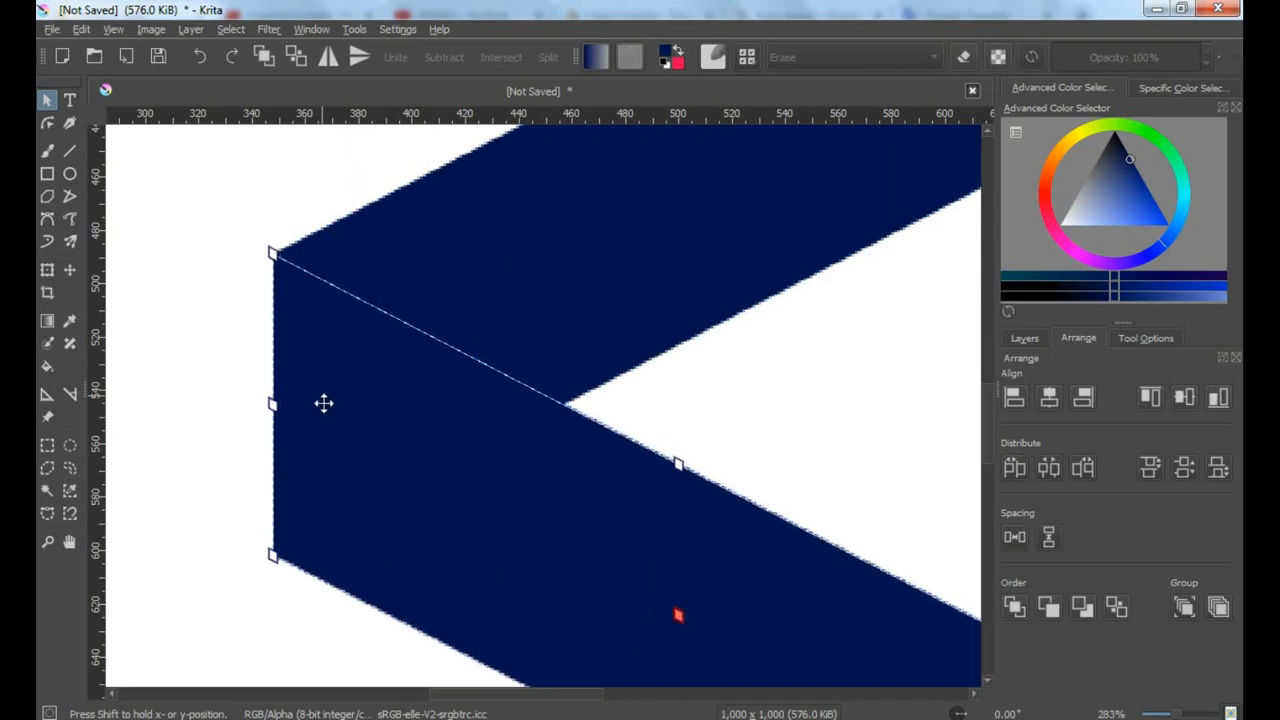
{"action": "scroll", "coordinate": [278, 258], "scroll_direction": "up", "scroll_amount": 3}
{"action": "left_click", "coordinate": [183, 294]}
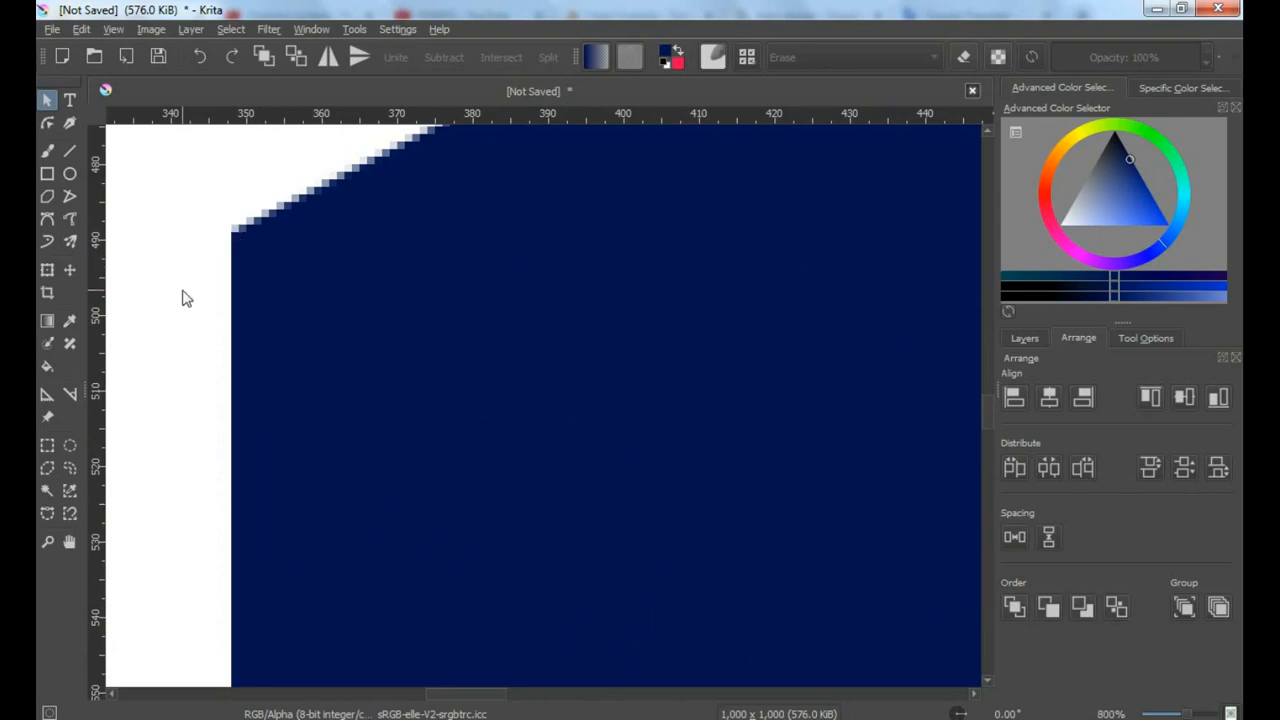
{"action": "scroll", "coordinate": [297, 303], "scroll_direction": "down", "scroll_amount": 8}
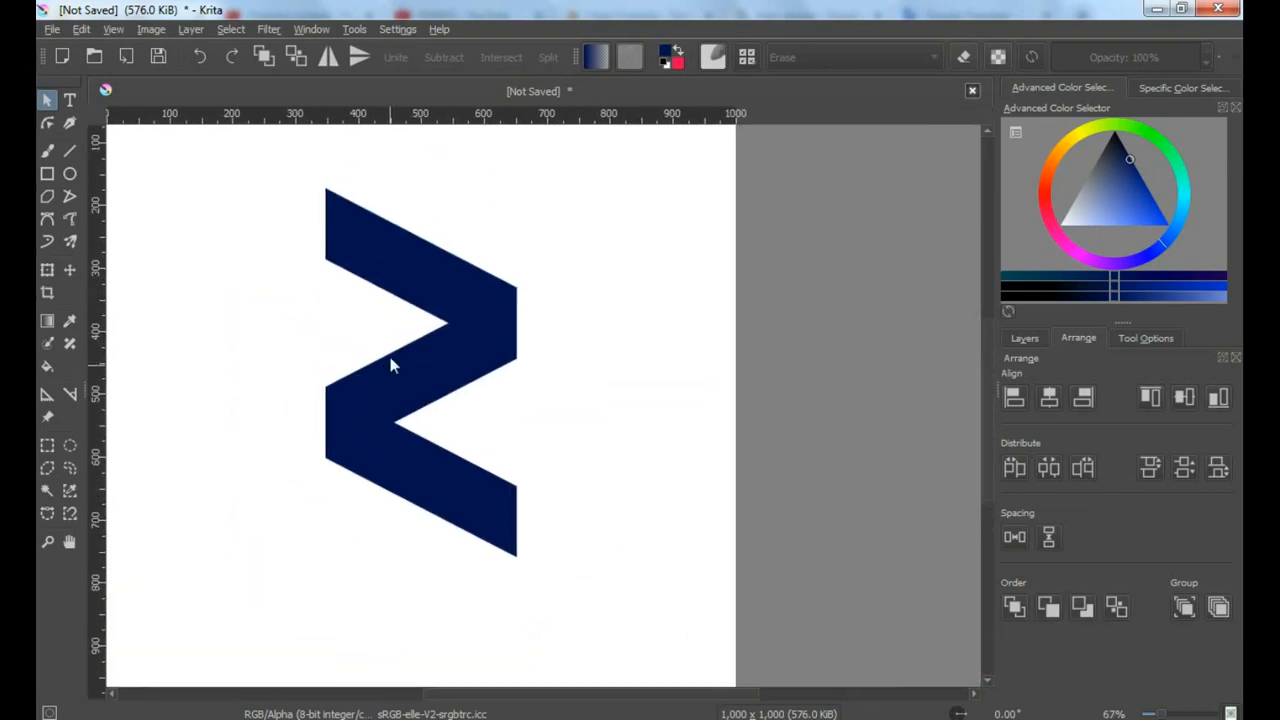
- Recolour all three bands of the zigzag bright blue
{"action": "left_click_drag", "start_coordinate": [270, 164], "coordinate": [606, 602]}
{"action": "mouse_move", "coordinate": [1136, 220]}
{"action": "left_mouse_down"}
{"action": "mouse_move", "coordinate": [1167, 243]}
{"action": "mouse_move", "coordinate": [1158, 225]}
{"action": "mouse_move", "coordinate": [1180, 234]}
{"action": "left_mouse_up"}
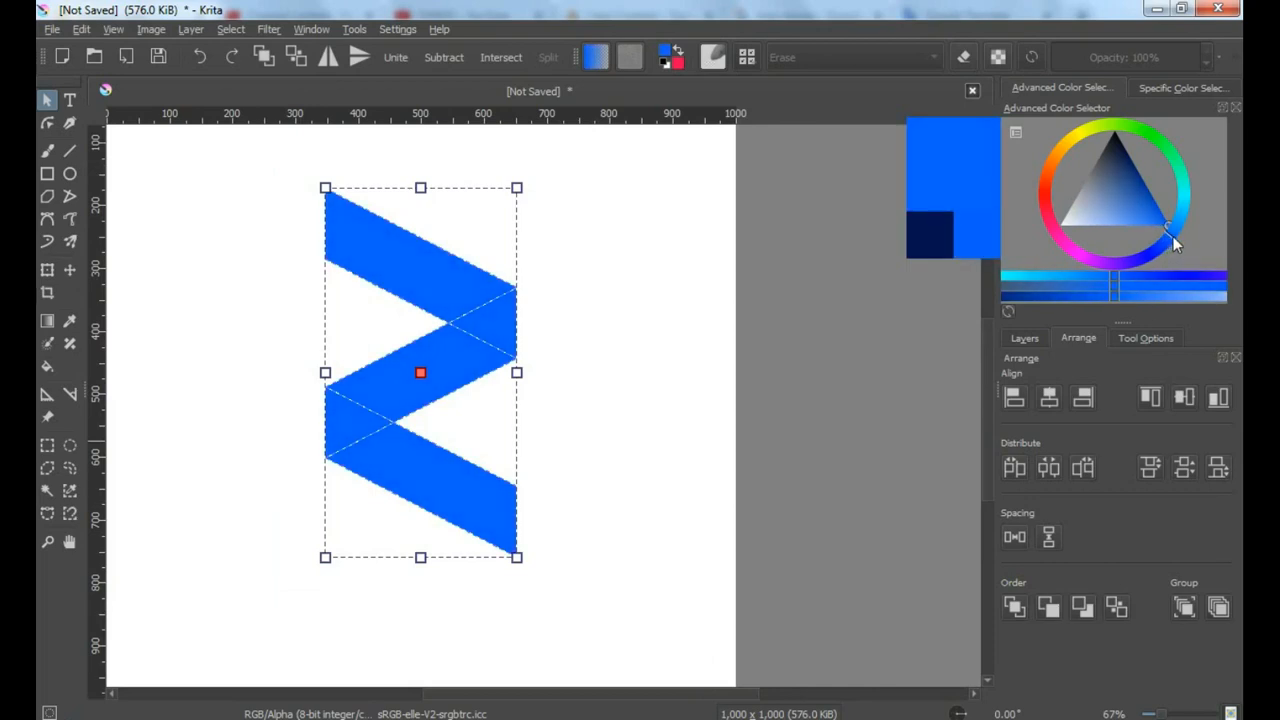
{"action": "left_click", "coordinate": [605, 370]}
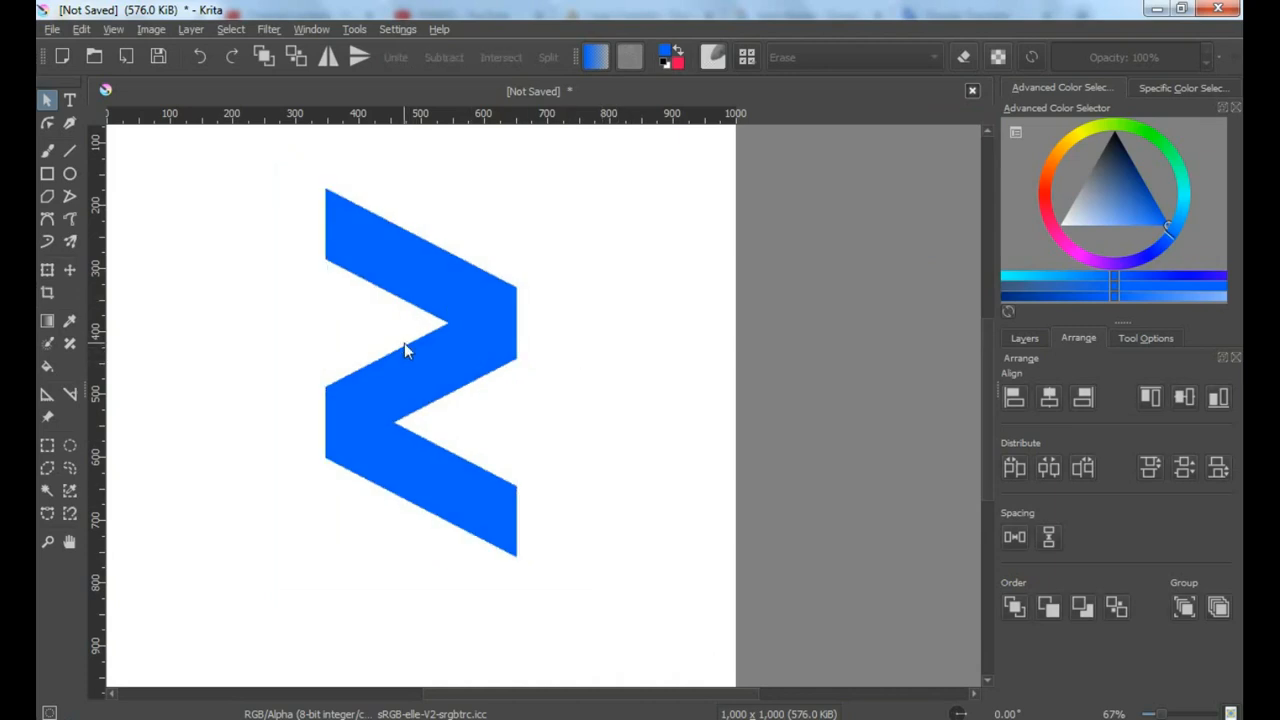
- Recolour the middle band a darker blue
{"action": "scroll", "coordinate": [408, 349], "scroll_direction": "up", "scroll_amount": 1}
{"action": "left_click", "coordinate": [408, 349]}
{"action": "left_click_drag", "start_coordinate": [1146, 207], "coordinate": [1159, 184]}
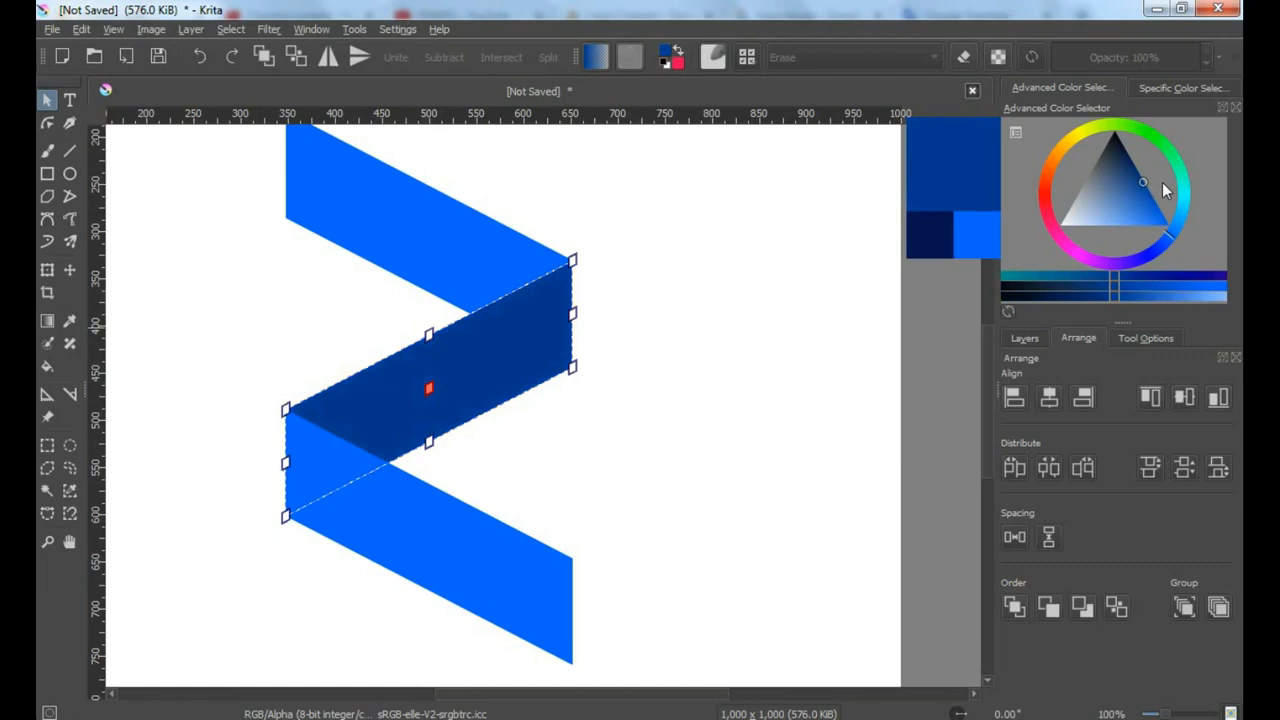
- Recolour the lowest band very dark navy and lower it behind the middle band
{"action": "left_click", "coordinate": [523, 551]}
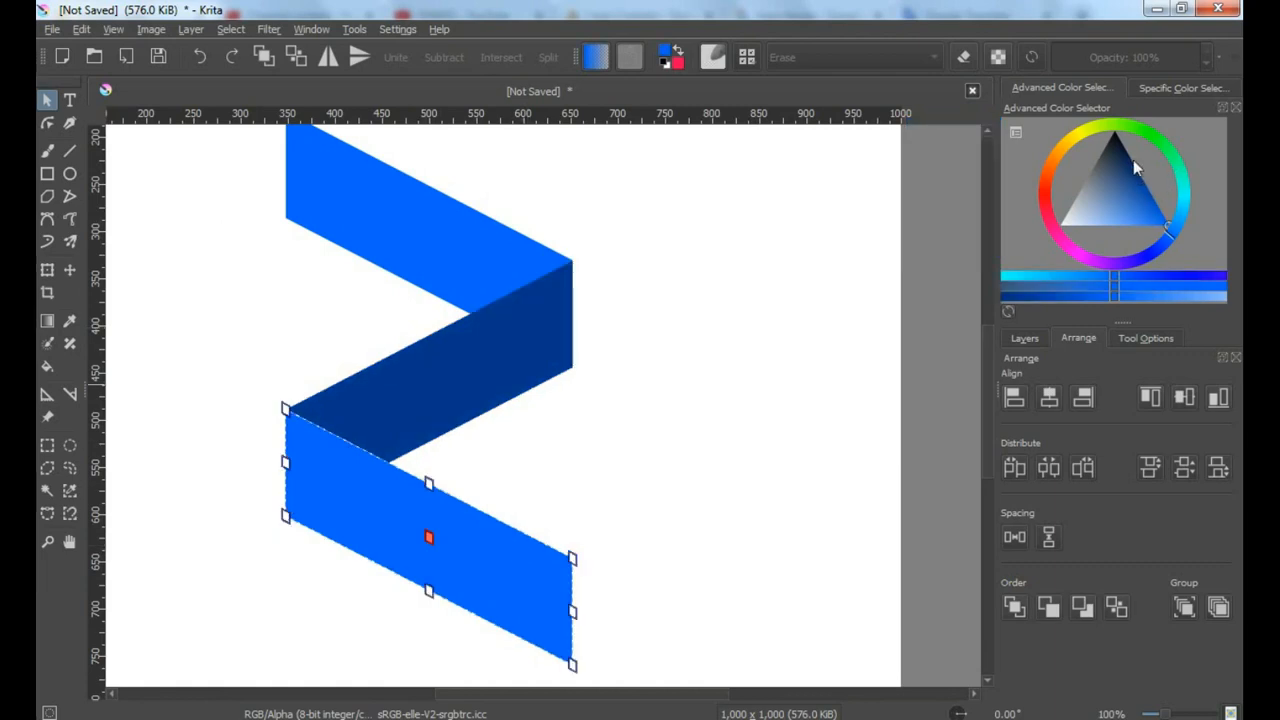
{"action": "left_click_drag", "start_coordinate": [1135, 168], "coordinate": [1158, 155]}
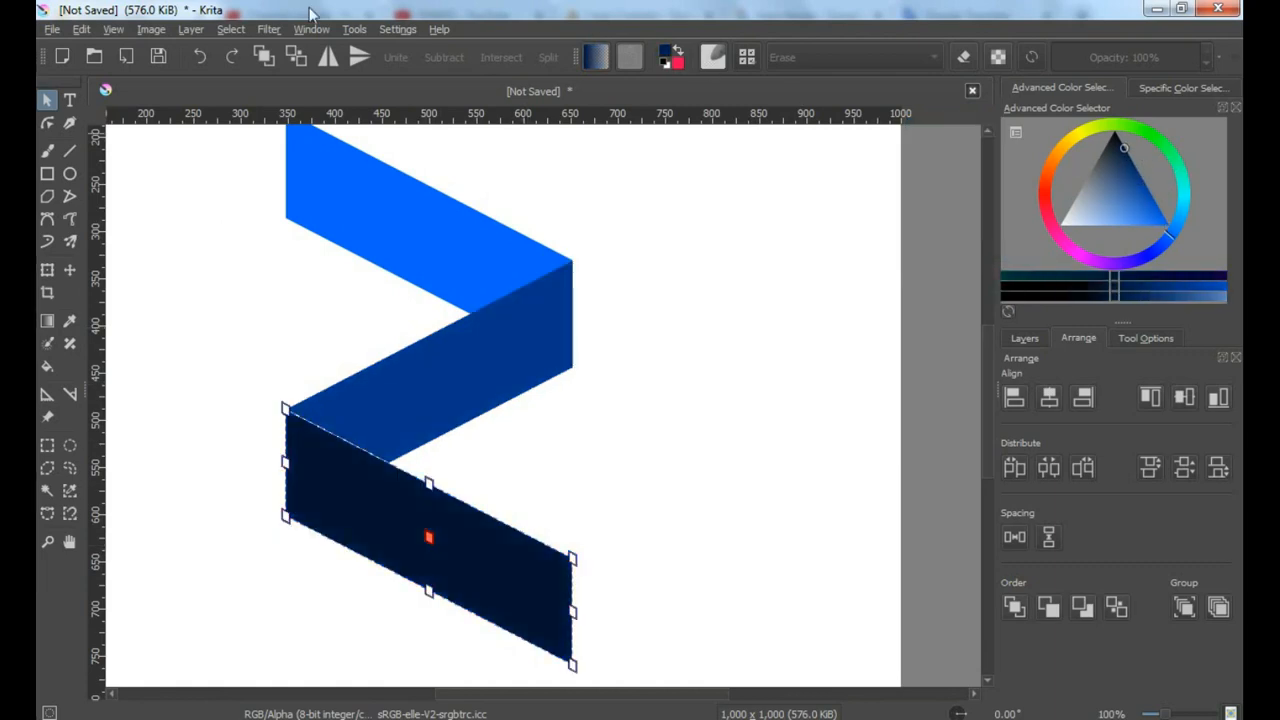
{"action": "left_click", "coordinate": [298, 59]}
{"action": "left_click", "coordinate": [617, 405]}
{"action": "scroll", "coordinate": [429, 380], "scroll_direction": "down", "scroll_amount": 1}
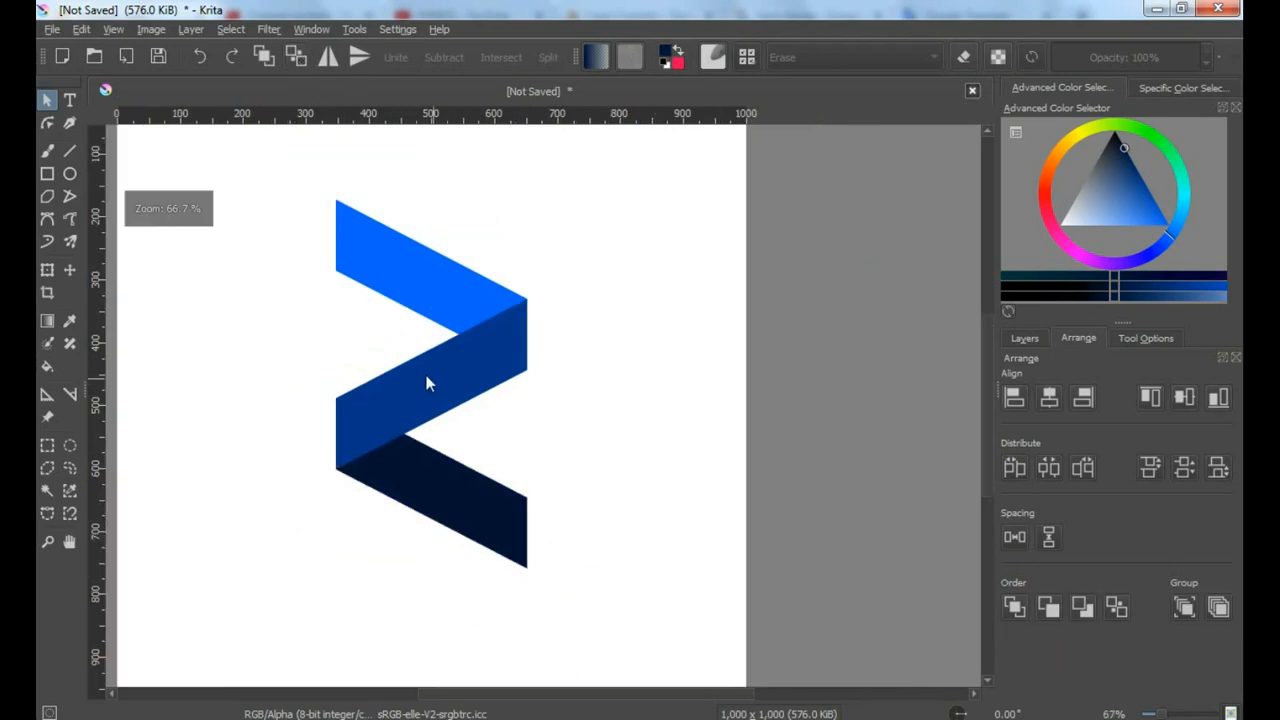
- Draw a rectangle about 235 × 255 px over the lowest band, starting where it emerges from behind the middle band, and colour it dark red
{"action": "left_click", "coordinate": [47, 174]}
{"action": "scroll", "coordinate": [403, 437], "scroll_direction": "up", "scroll_amount": 2}
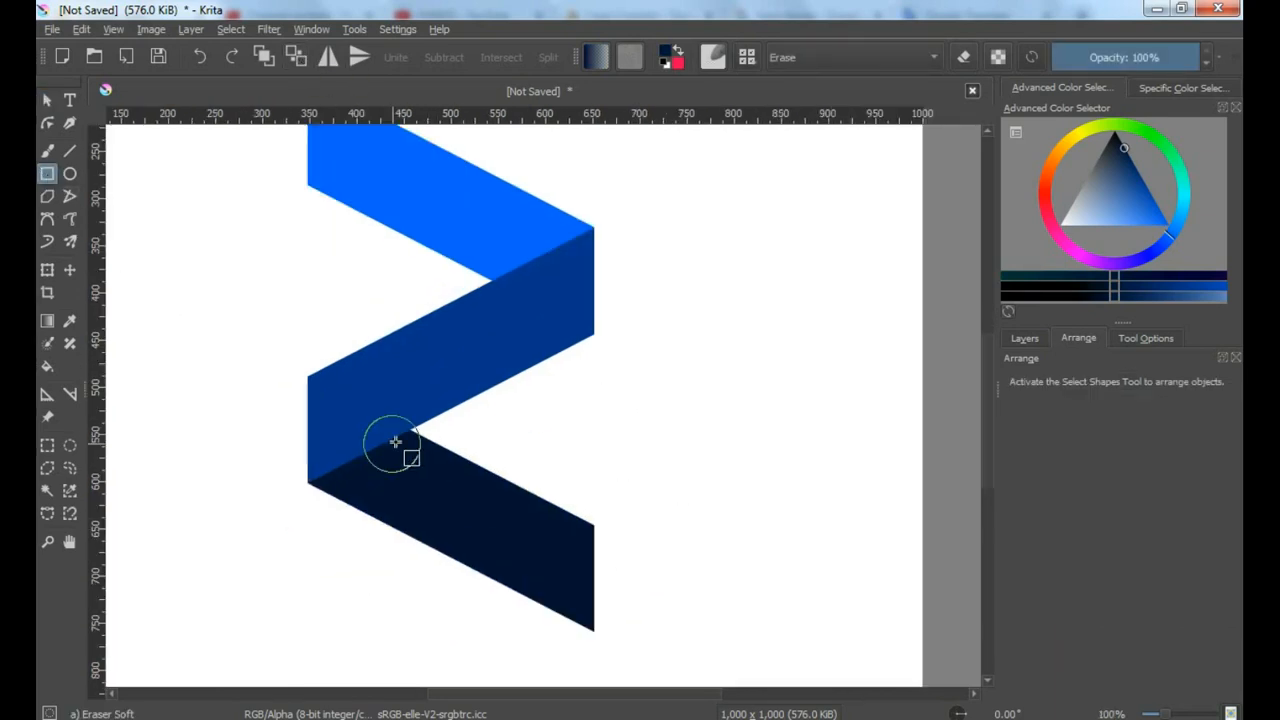
{"action": "left_click_drag", "start_coordinate": [419, 425], "coordinate": [732, 639]}
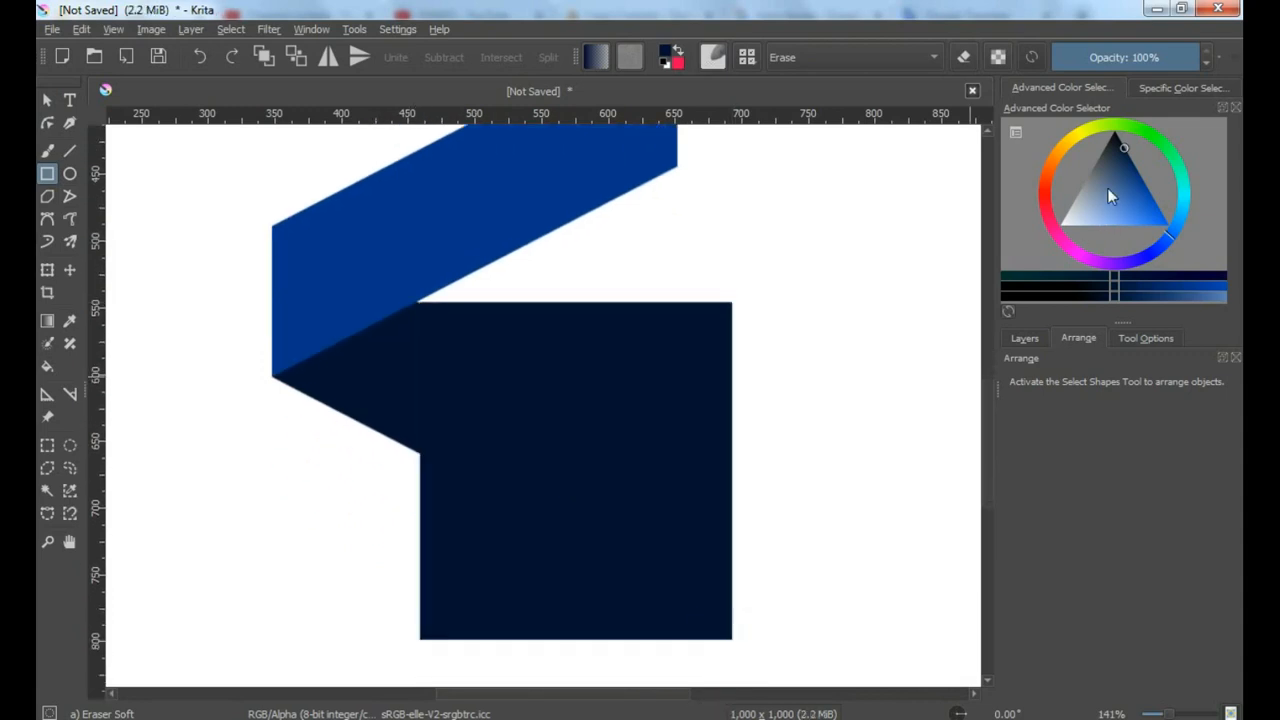
{"action": "left_click", "coordinate": [47, 100]}
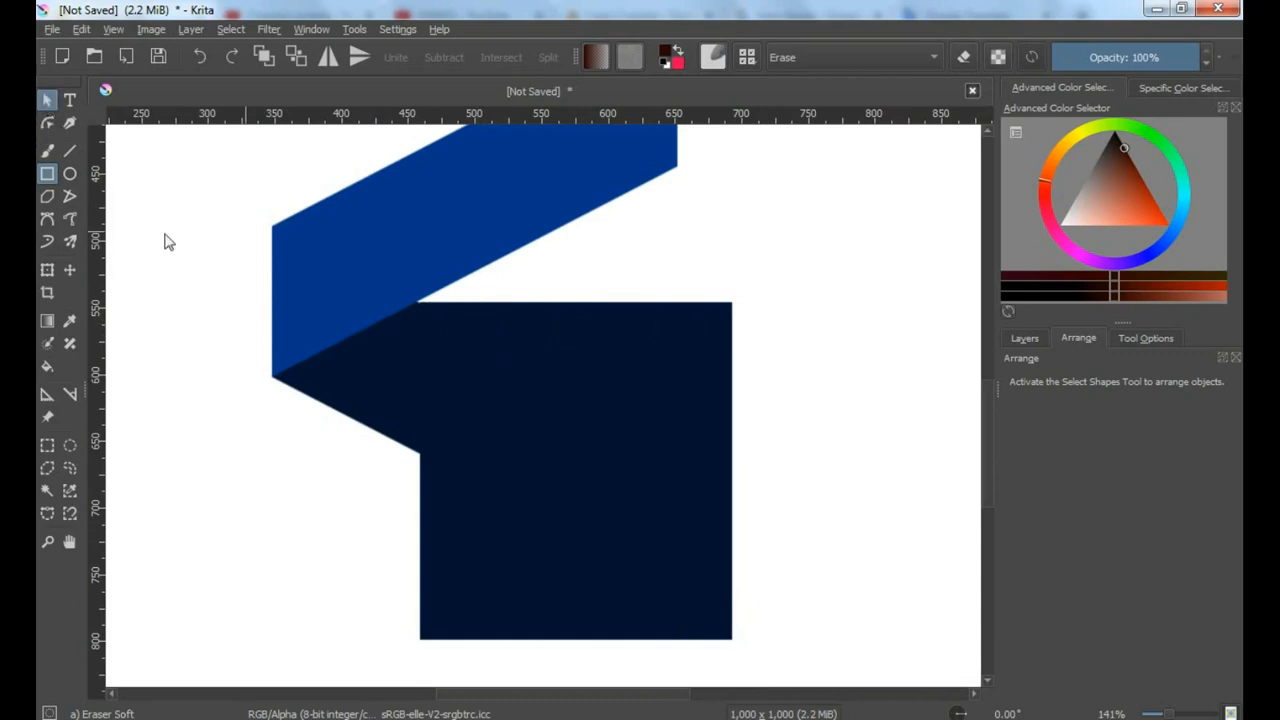
{"action": "left_click", "coordinate": [1049, 199]}
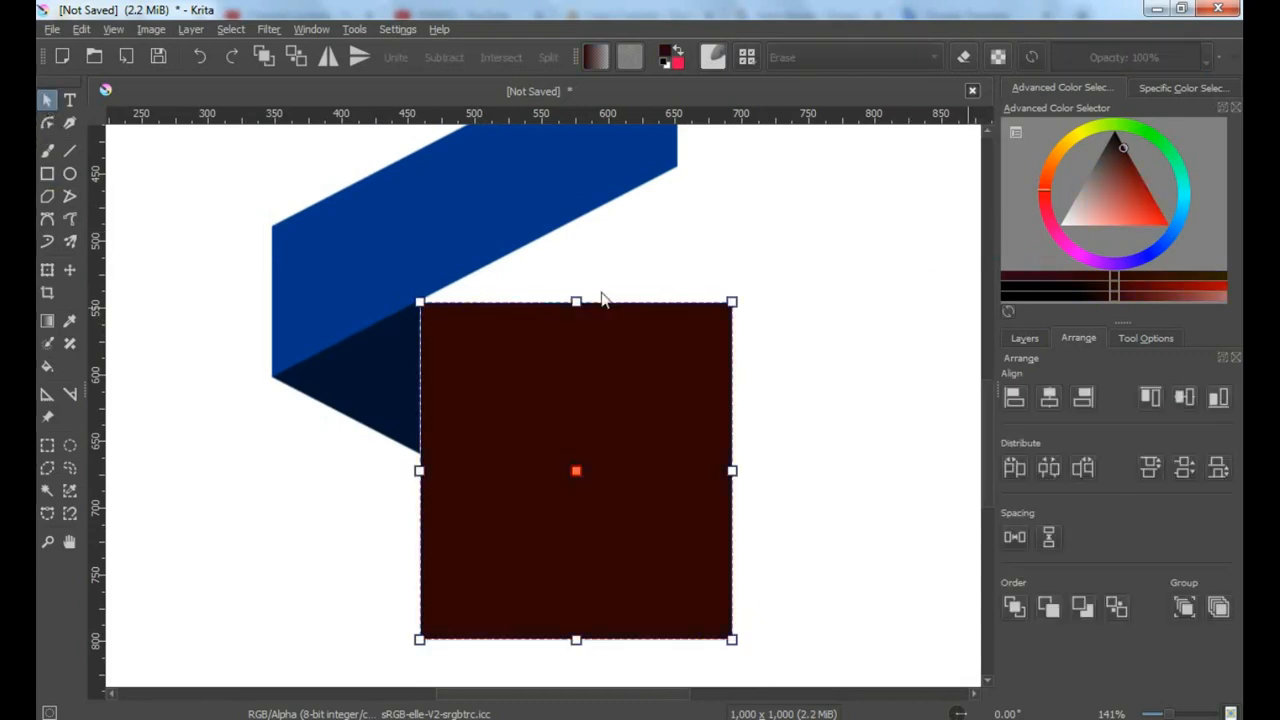
- Recolour the rectangle a lighter red and align its upper-left corner with the point where the navy band emerges from behind the middle band
{"action": "left_click", "coordinate": [1121, 197]}
{"action": "scroll", "coordinate": [420, 300], "scroll_direction": "up", "scroll_amount": 5}
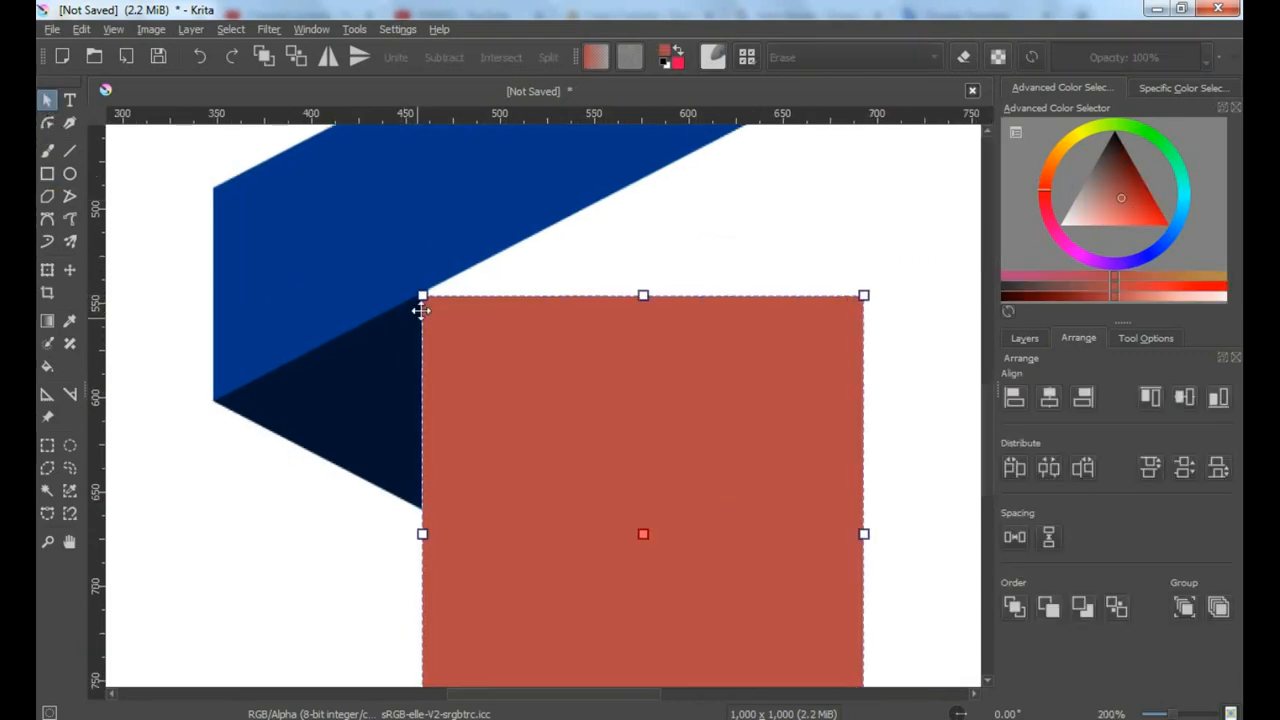
{"action": "left_click_drag", "start_coordinate": [471, 272], "coordinate": [468, 255]}
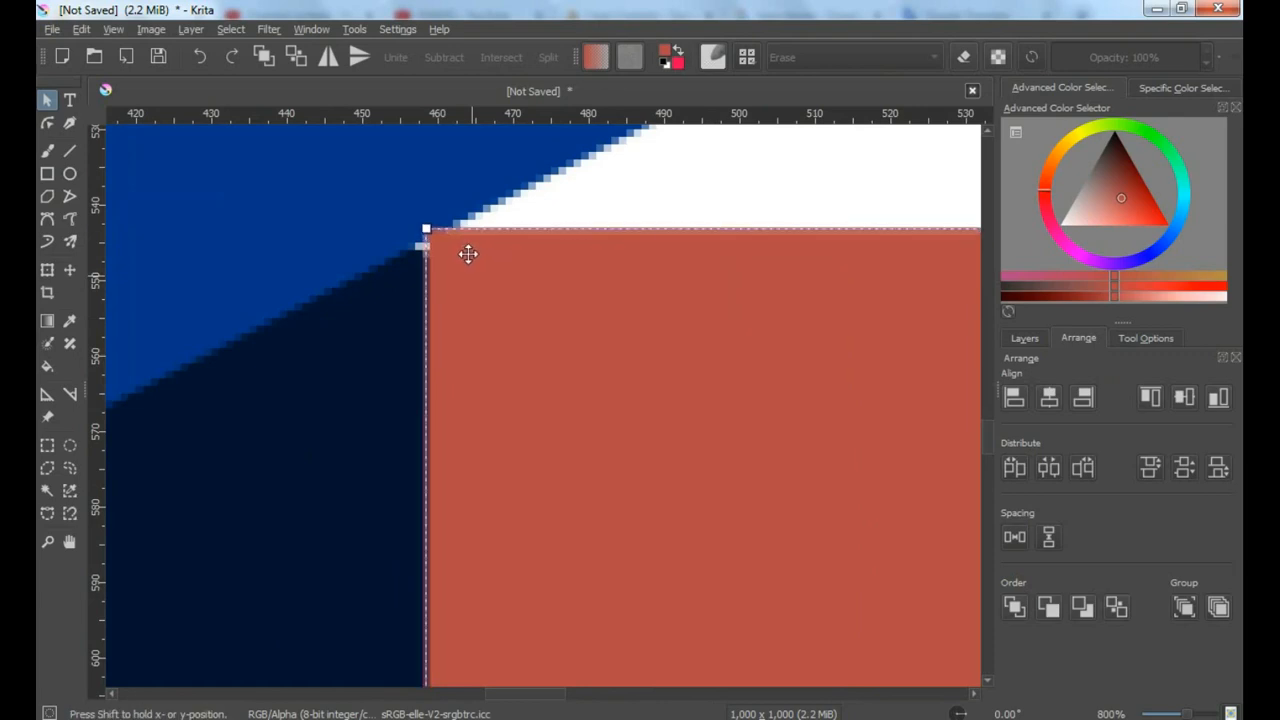
{"action": "scroll", "coordinate": [468, 255], "scroll_direction": "down", "scroll_amount": 5}
- Subtract the red rectangle from the navy lowest band so only the short folded end is kept
{"action": "left_click", "coordinate": [394, 347]}
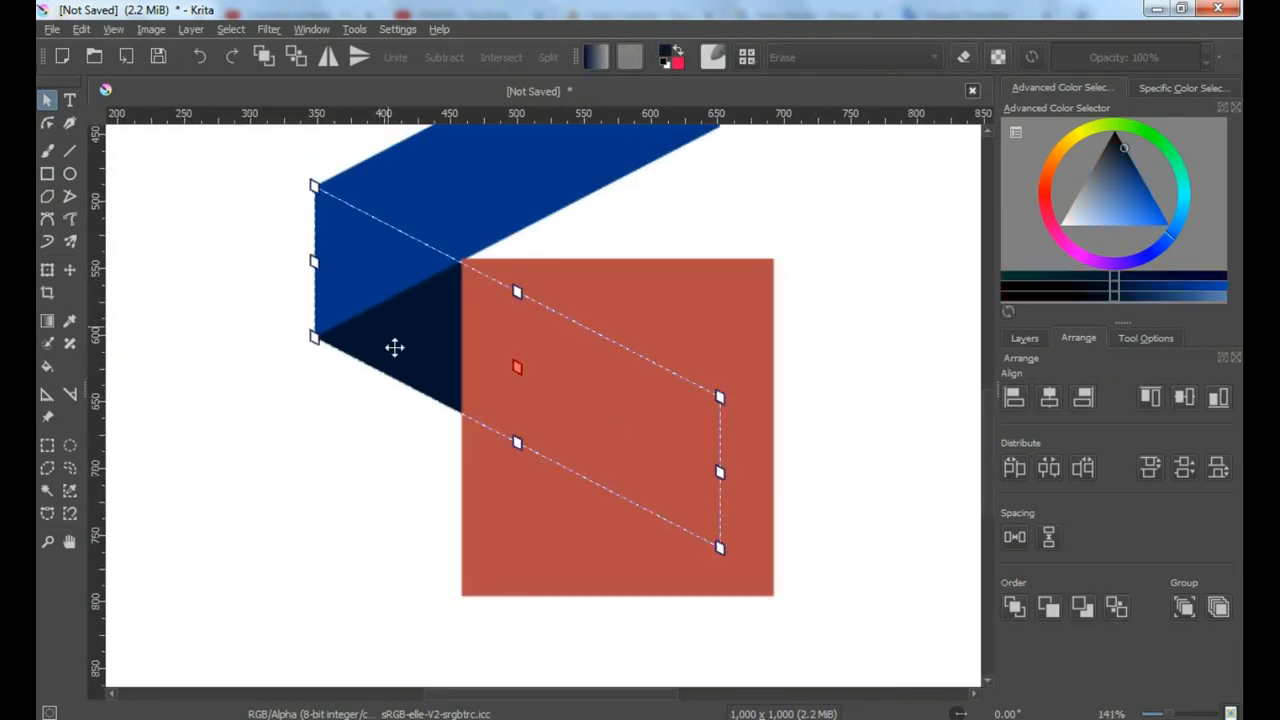
{"action": "left_click", "coordinate": [614, 313], "text": "shift"}
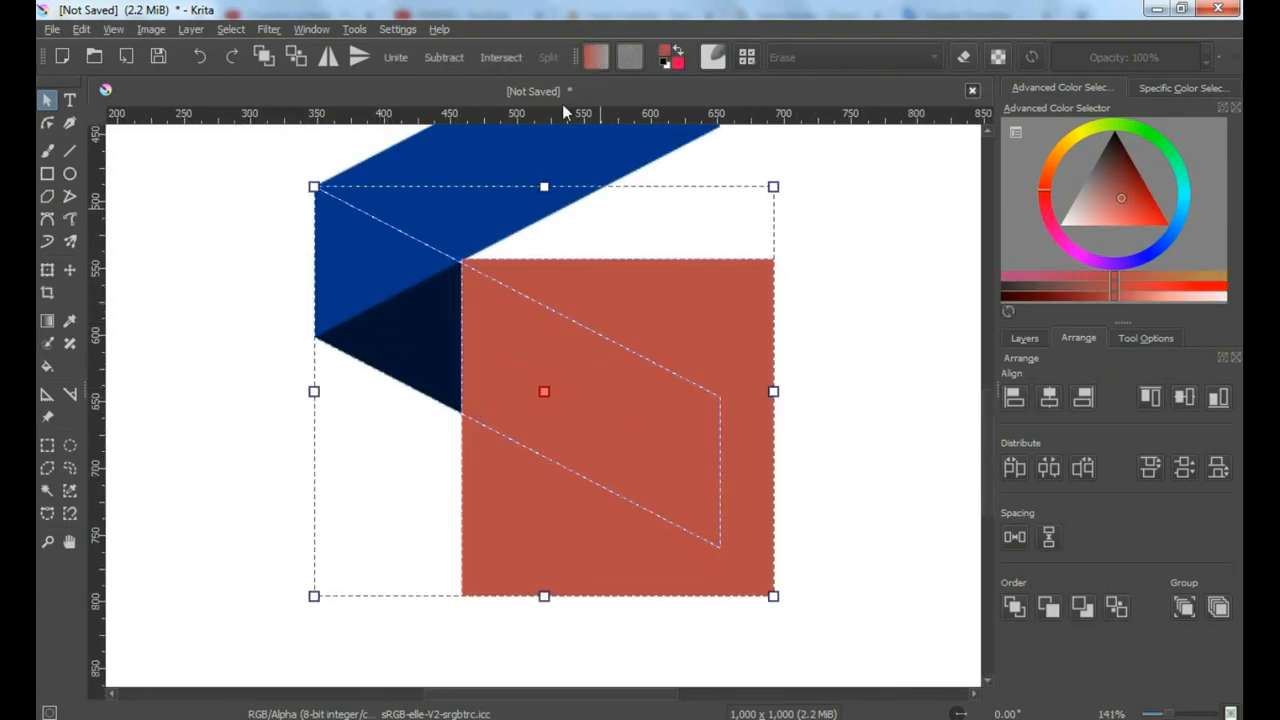
{"action": "left_click", "coordinate": [446, 58]}
{"action": "scroll", "coordinate": [468, 216], "scroll_direction": "down", "scroll_amount": 2}
{"action": "left_click_drag", "start_coordinate": [491, 289], "coordinate": [492, 434]}
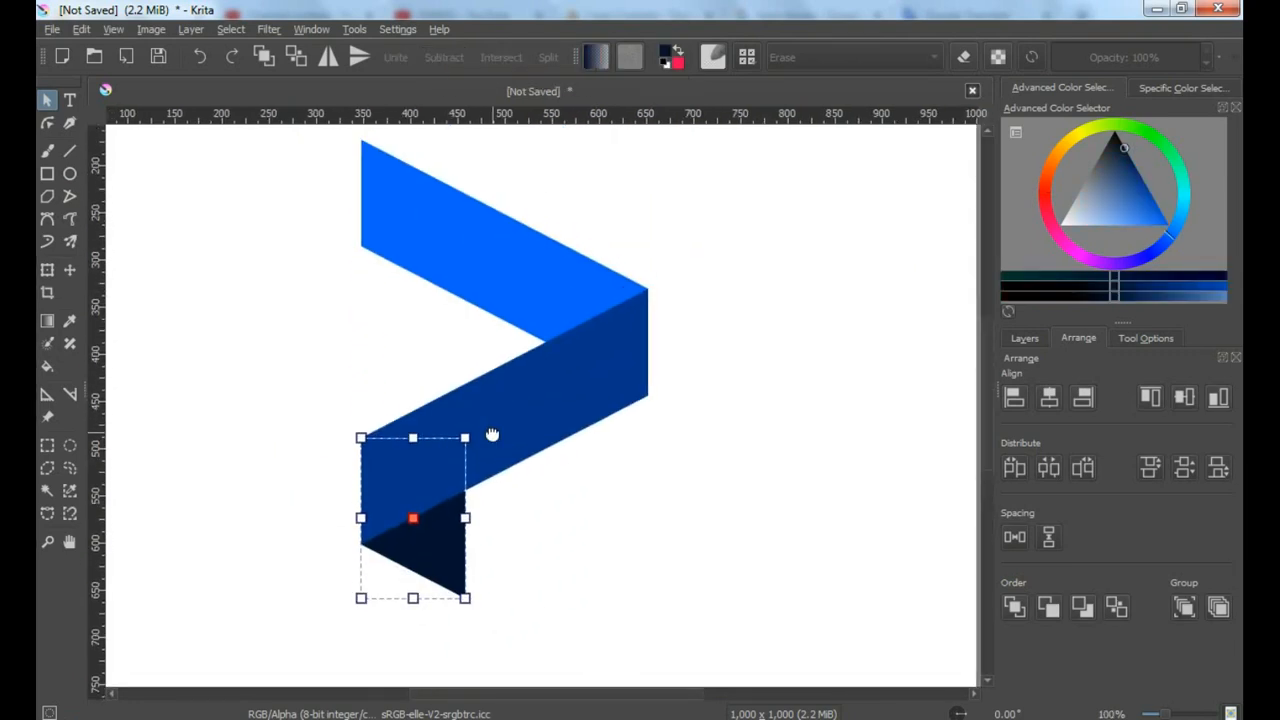
{"action": "scroll", "coordinate": [492, 434], "scroll_direction": "down", "scroll_amount": 2}
{"action": "left_click_drag", "start_coordinate": [336, 196], "coordinate": [666, 580]}
{"action": "right_click", "coordinate": [520, 403]}
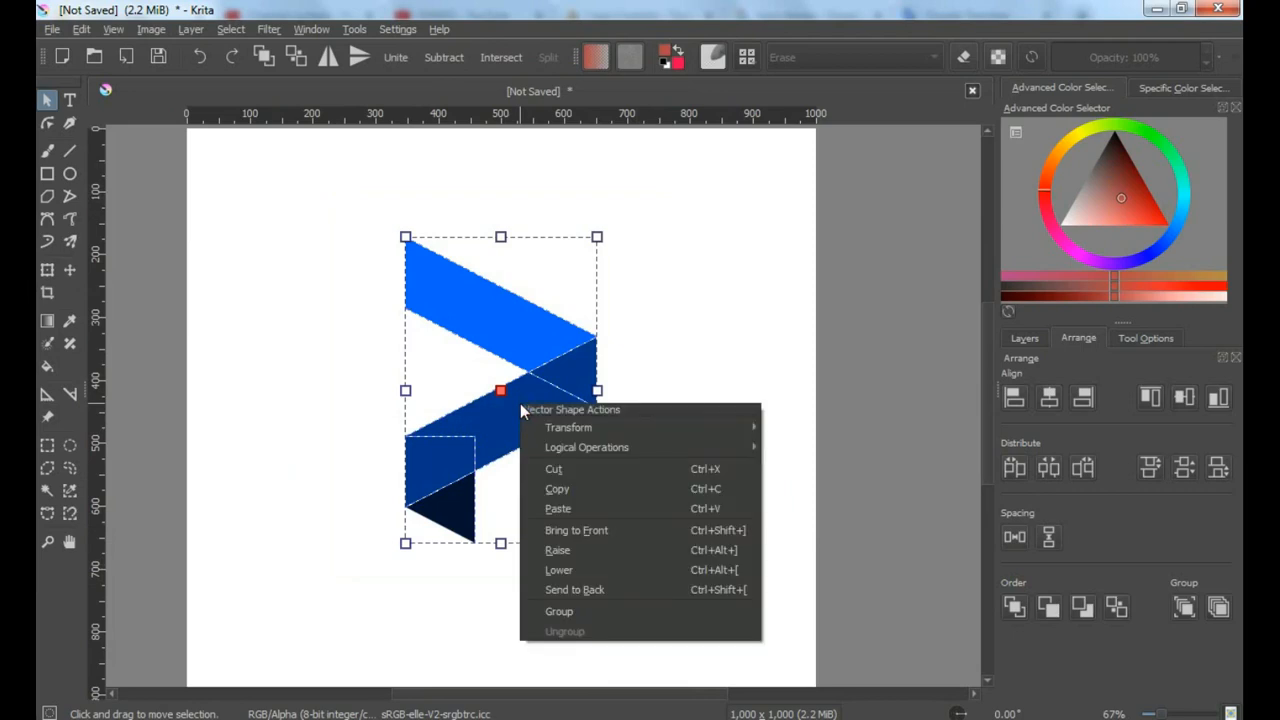
{"action": "left_click", "coordinate": [560, 508]}
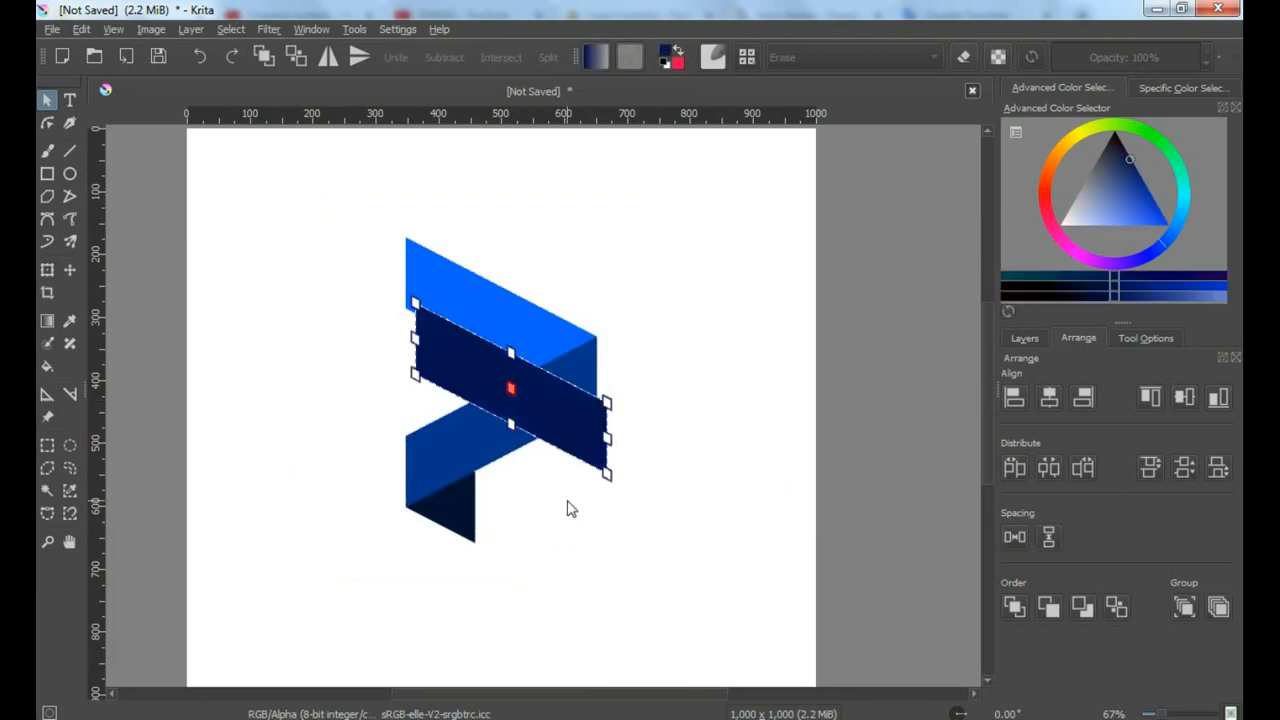
{"action": "key", "text": "ctrl+z"}
- Duplicate the whole blue zigzag by copy and paste, placing the copy about 150 px right of and 50 px below the original
{"action": "left_click_drag", "start_coordinate": [333, 201], "coordinate": [672, 610]}
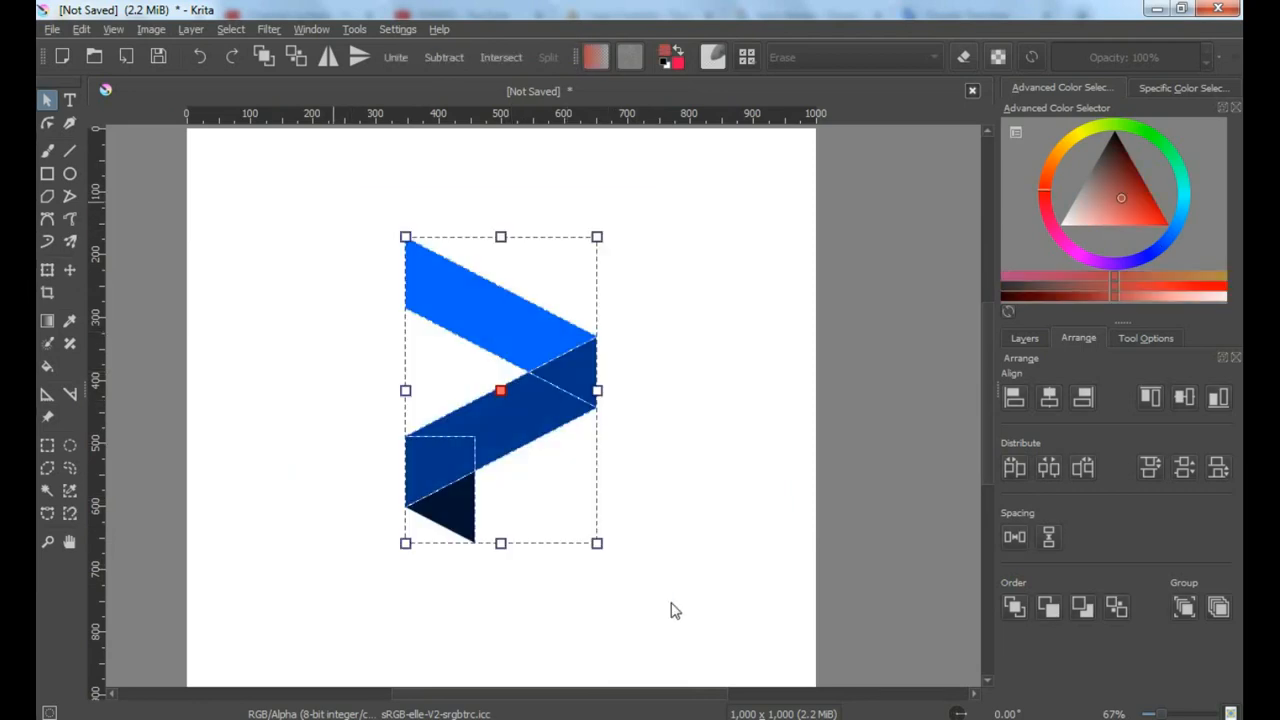
{"action": "right_click", "coordinate": [481, 421]}
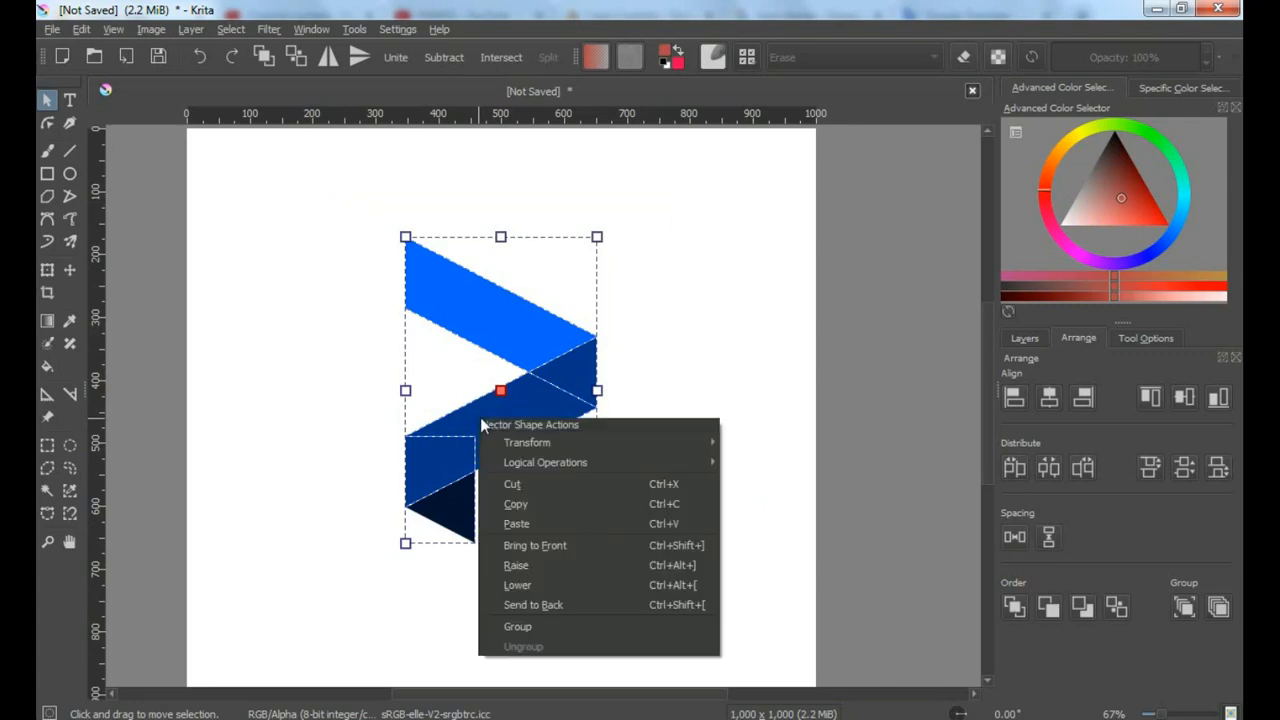
{"action": "left_click", "coordinate": [545, 503]}
{"action": "right_click", "coordinate": [556, 479]}
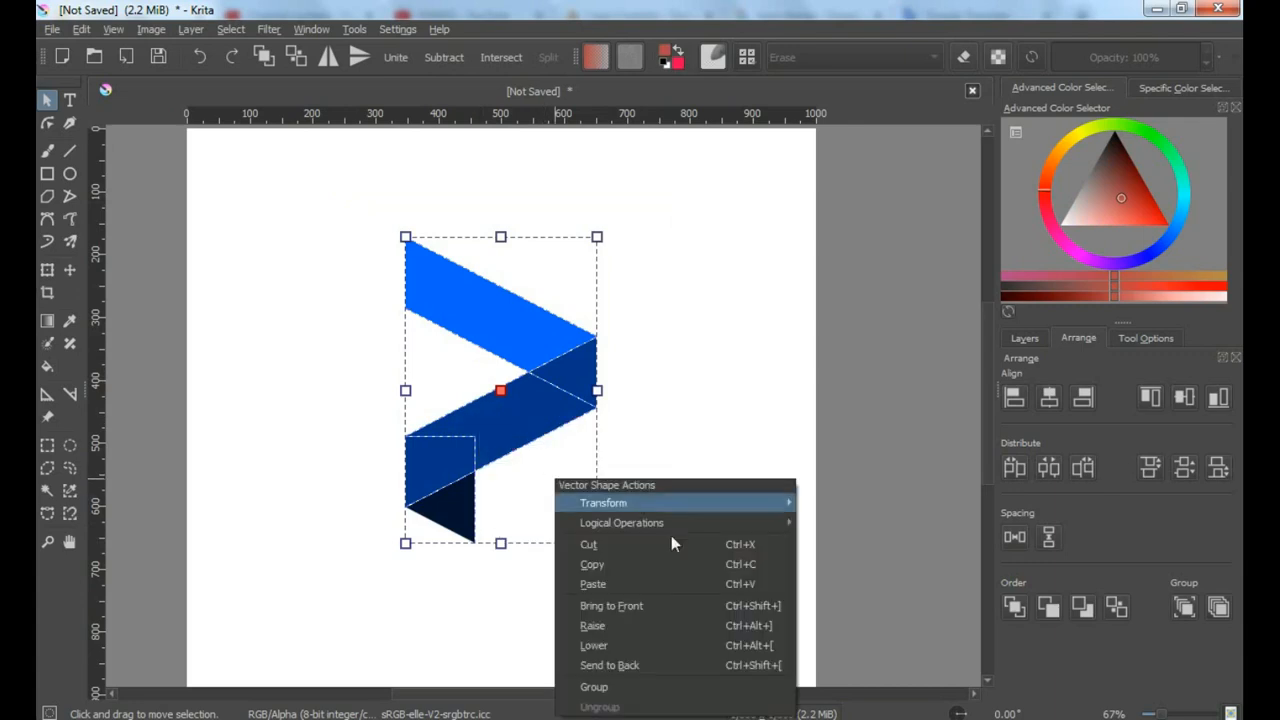
{"action": "left_click", "coordinate": [625, 589]}
{"action": "left_click_drag", "start_coordinate": [563, 361], "coordinate": [635, 371]}
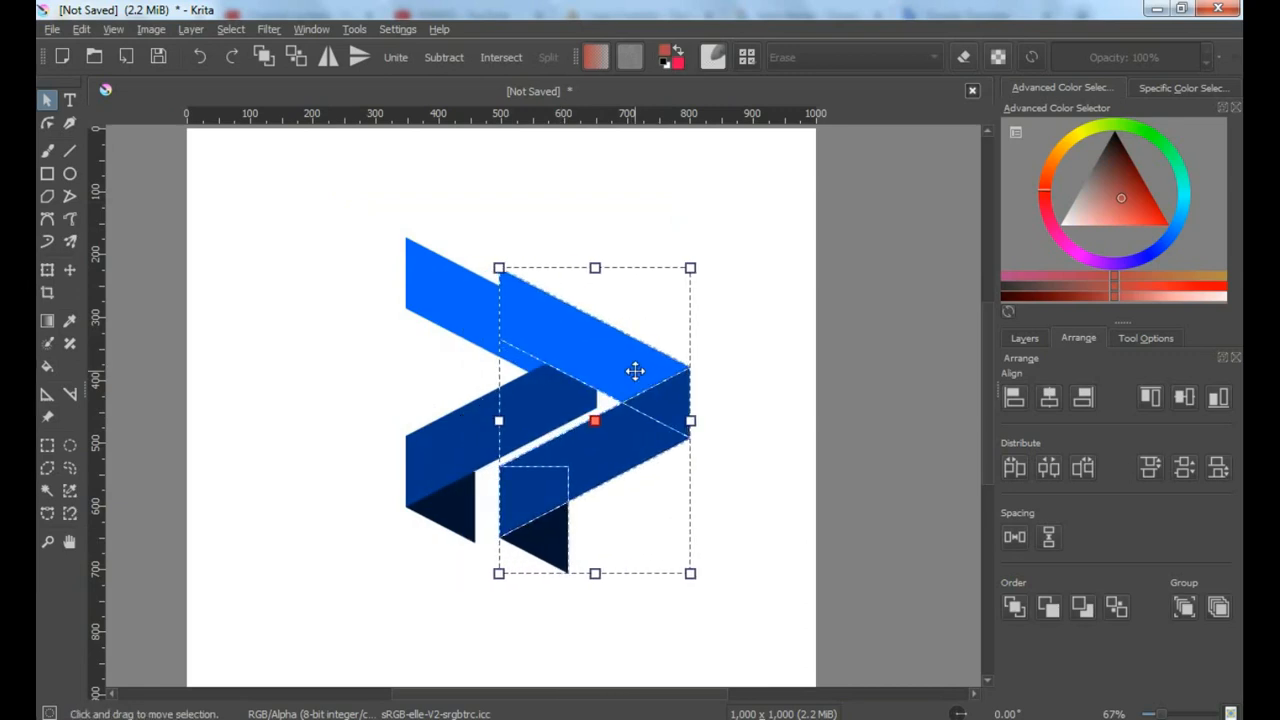
- Mirror the copied zigzag vertically and horizontally, and move it over the original so that the two ribbons cross
{"action": "left_click", "coordinate": [362, 58]}
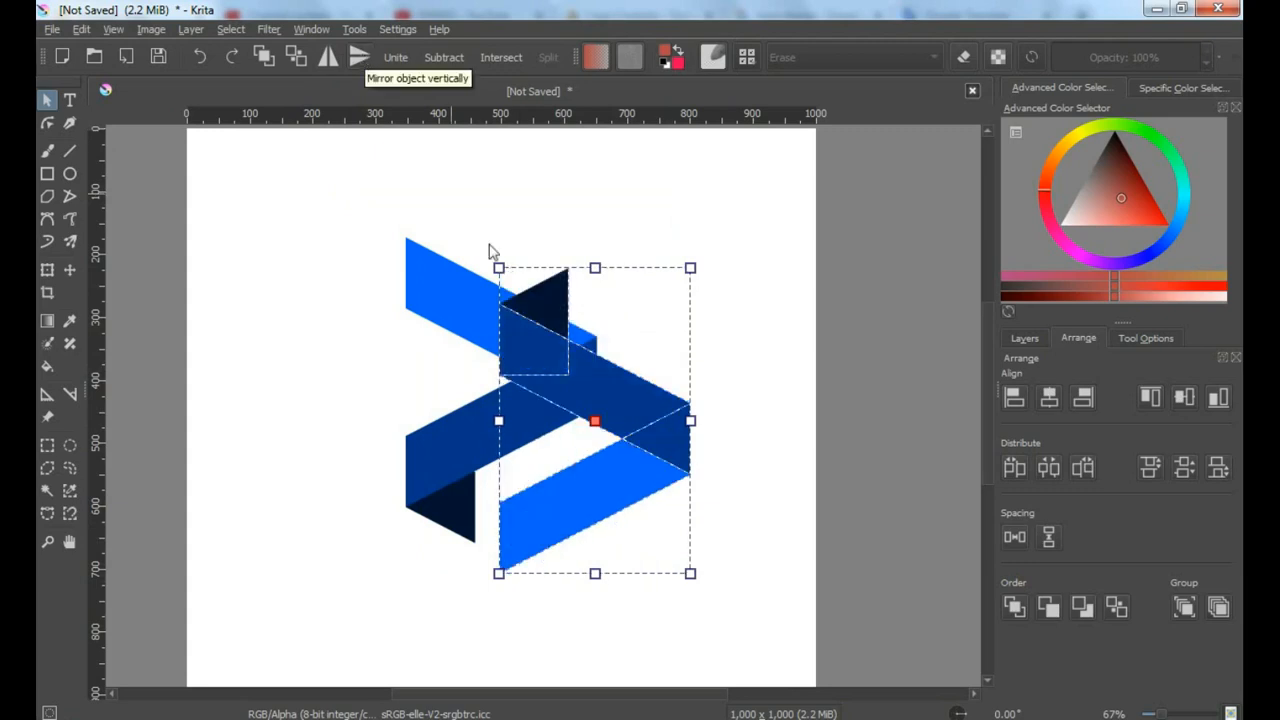
{"action": "left_click_drag", "start_coordinate": [602, 405], "coordinate": [604, 347]}
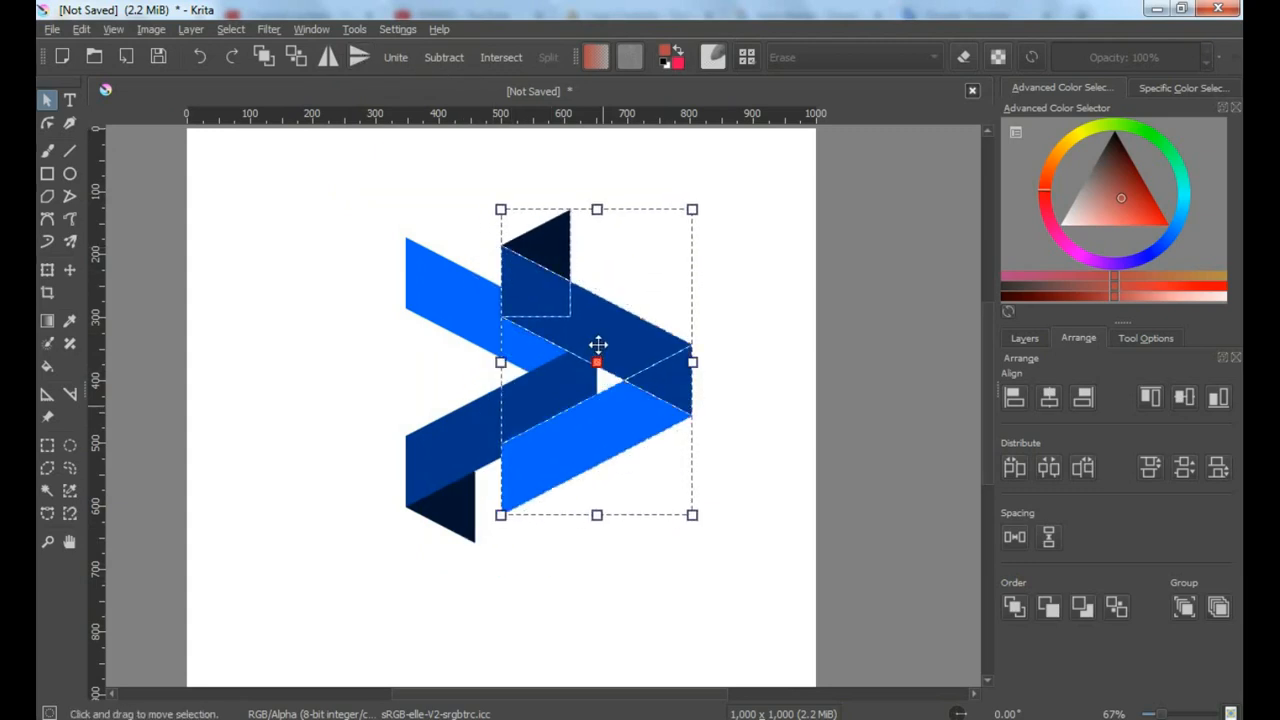
{"action": "left_click", "coordinate": [328, 58]}
{"action": "scroll", "coordinate": [525, 349], "scroll_direction": "up", "scroll_amount": 1}
{"action": "left_click_drag", "start_coordinate": [583, 340], "coordinate": [445, 336]}
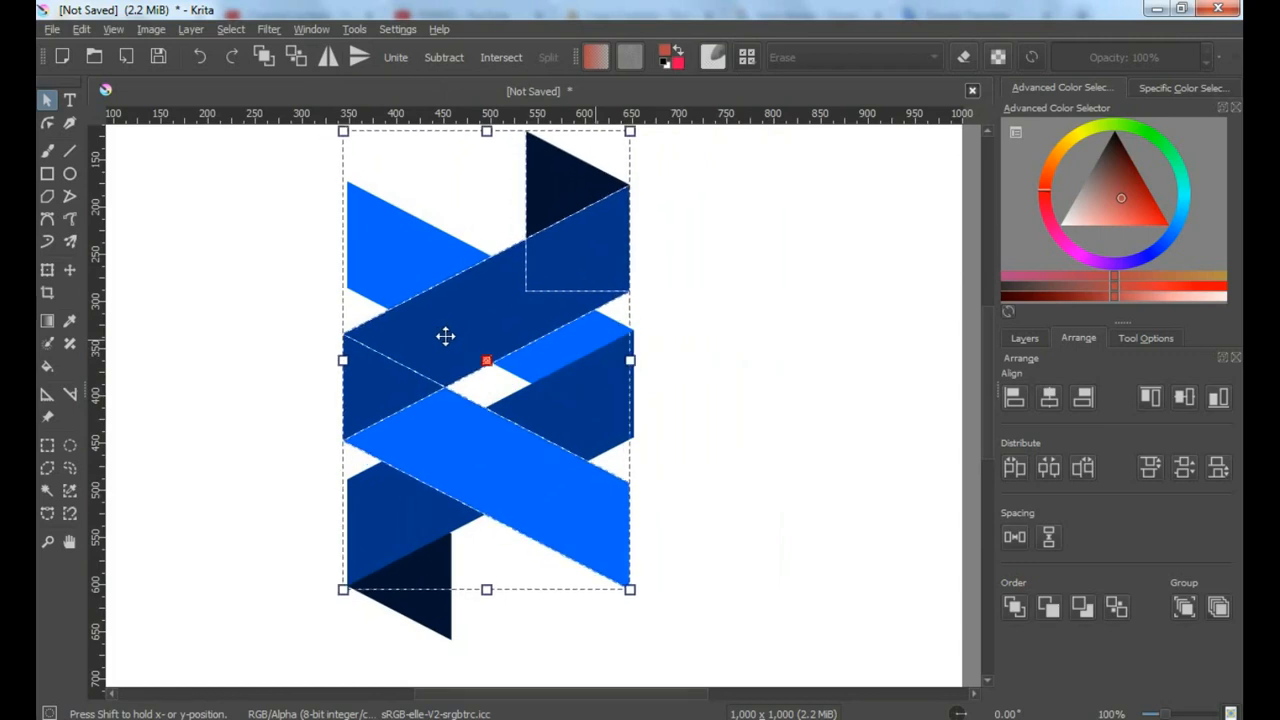
- Fine-tune the mirrored zigzag's position so its vertical edges line up with the original and the crossings look symmetrical
{"action": "scroll", "coordinate": [372, 445], "scroll_direction": "up", "scroll_amount": 3}
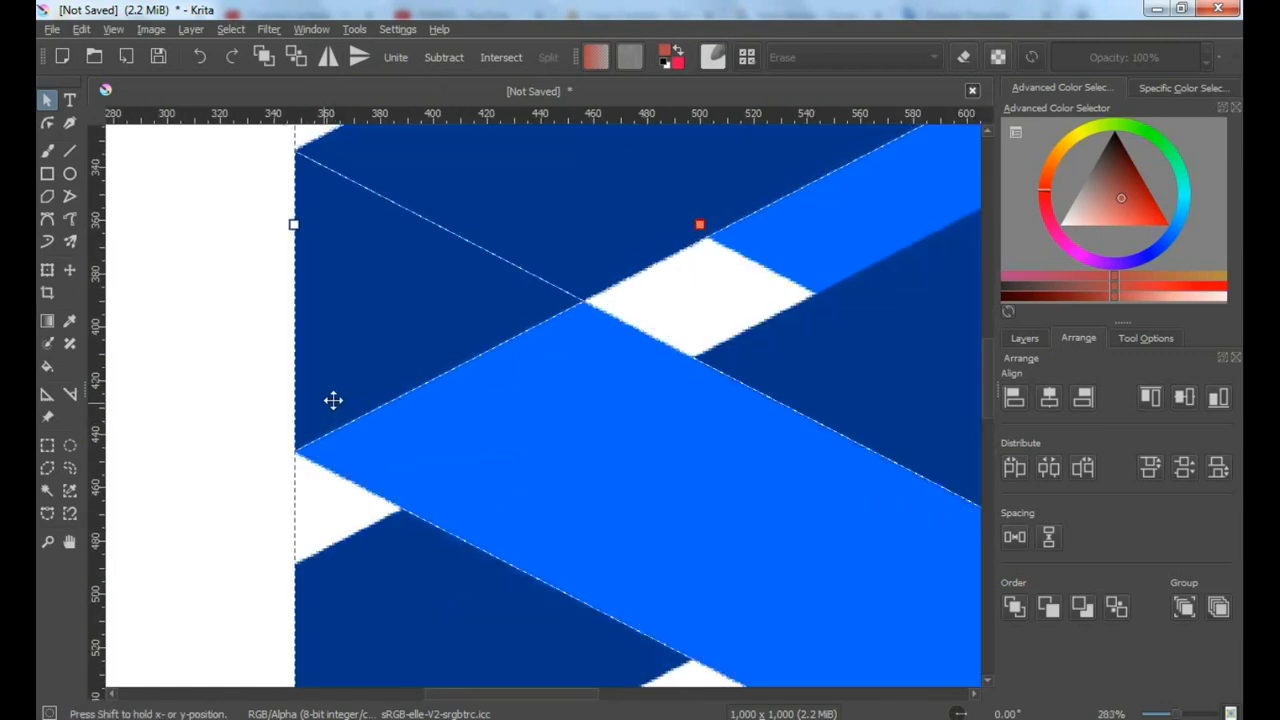
{"action": "left_click_drag", "start_coordinate": [366, 446], "coordinate": [365, 439]}
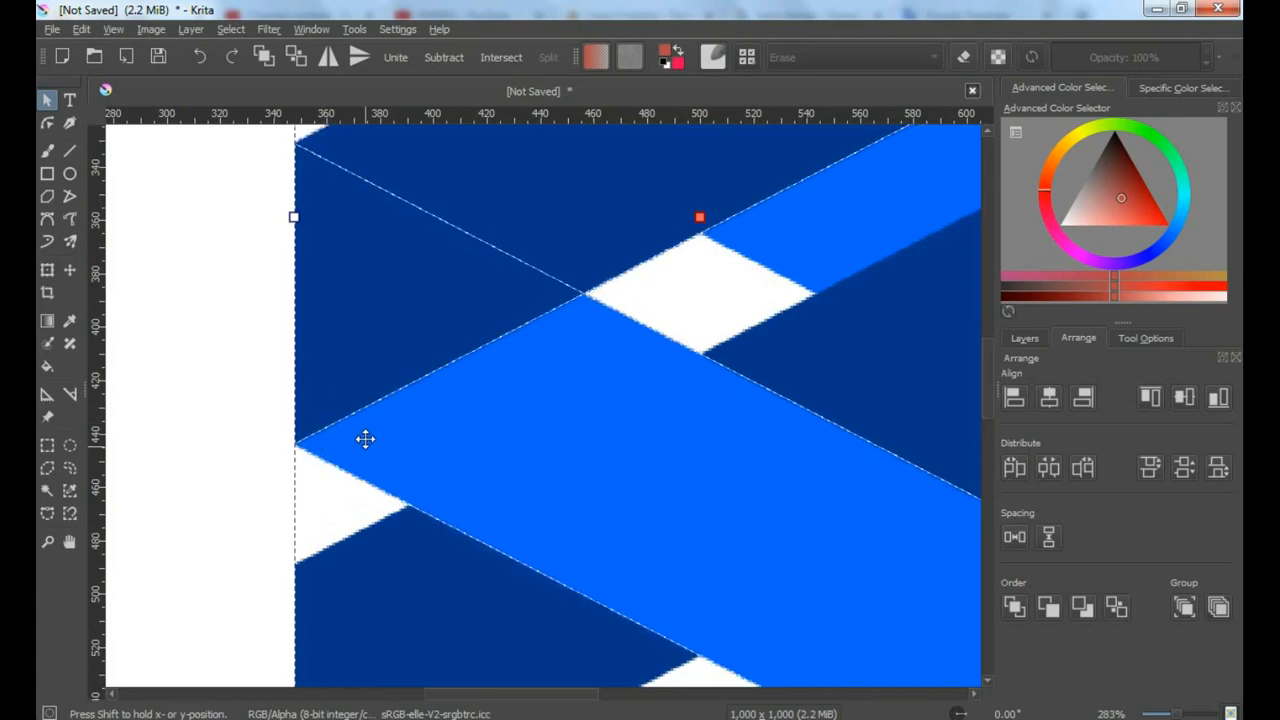
{"action": "scroll", "coordinate": [365, 439], "scroll_direction": "down", "scroll_amount": 3}
{"action": "scroll", "coordinate": [366, 437], "scroll_direction": "down", "scroll_amount": 1}
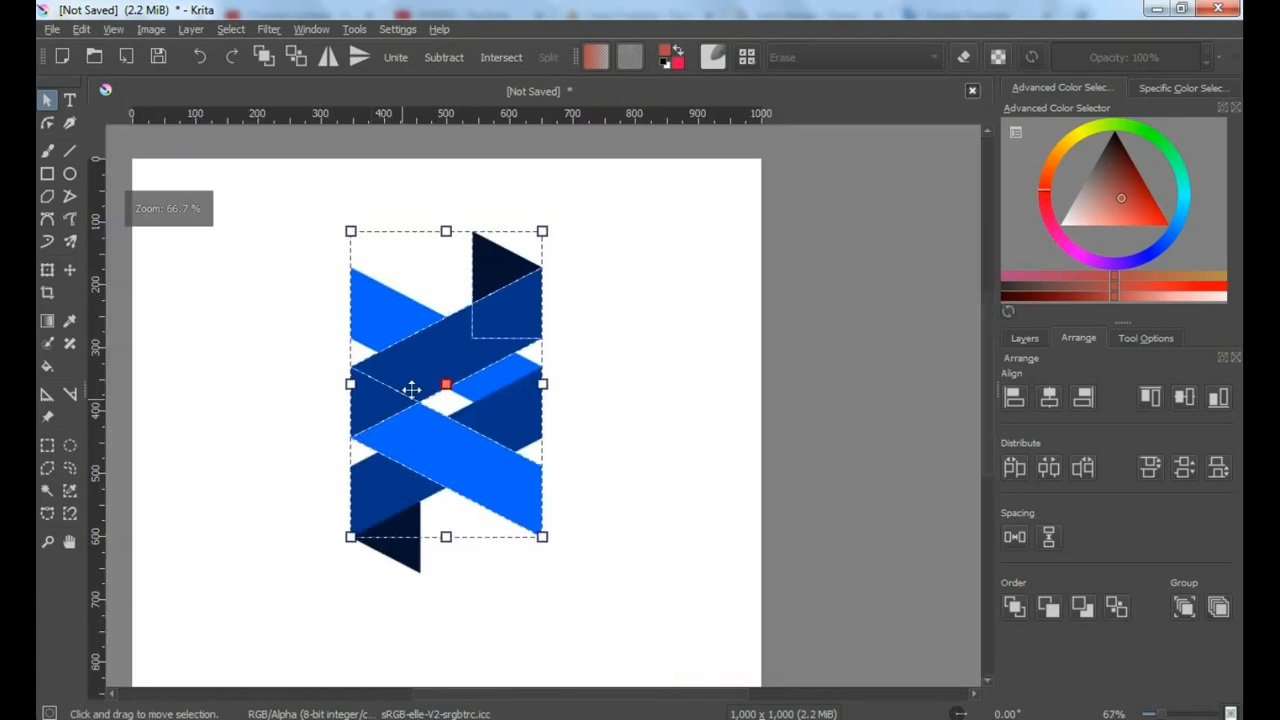
- Recolour all three shapes of the mirrored zigzag bright orange
{"action": "scroll", "coordinate": [414, 386], "scroll_direction": "up", "scroll_amount": 1}
{"action": "left_click", "coordinate": [1063, 160]}
{"action": "left_click_drag", "start_coordinate": [1141, 205], "coordinate": [1214, 249]}
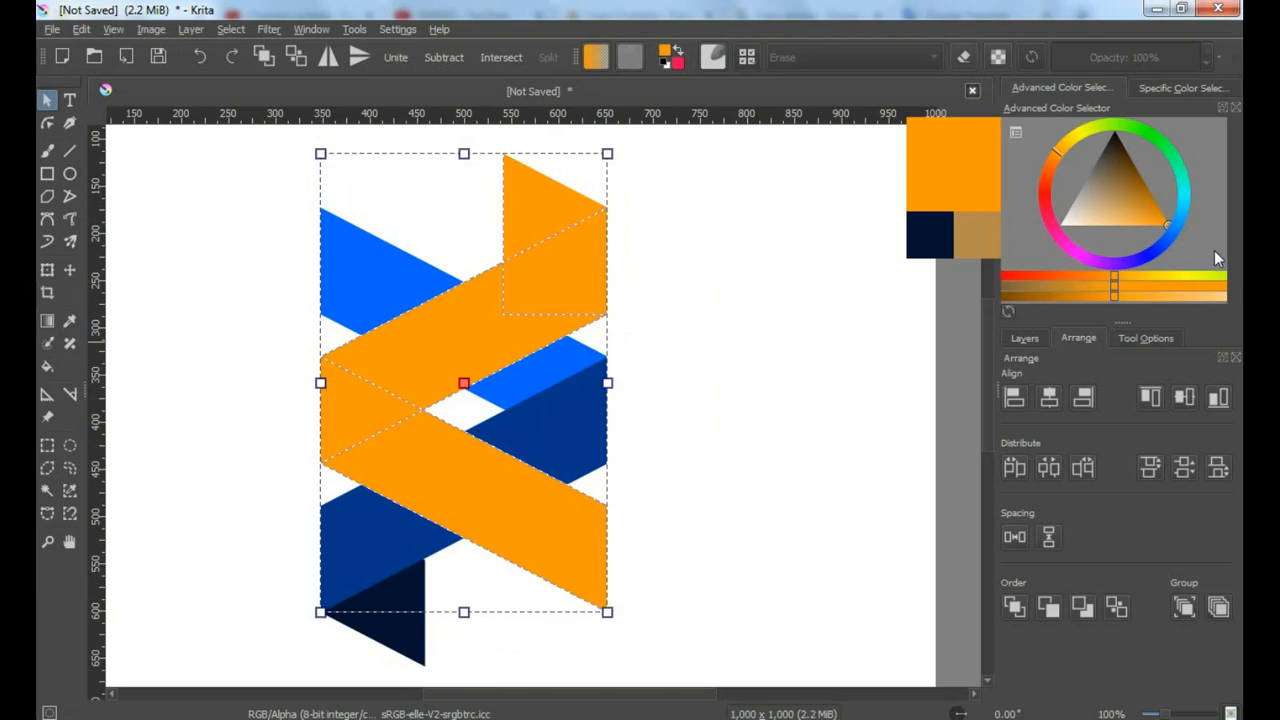
{"action": "left_click", "coordinate": [1055, 154]}
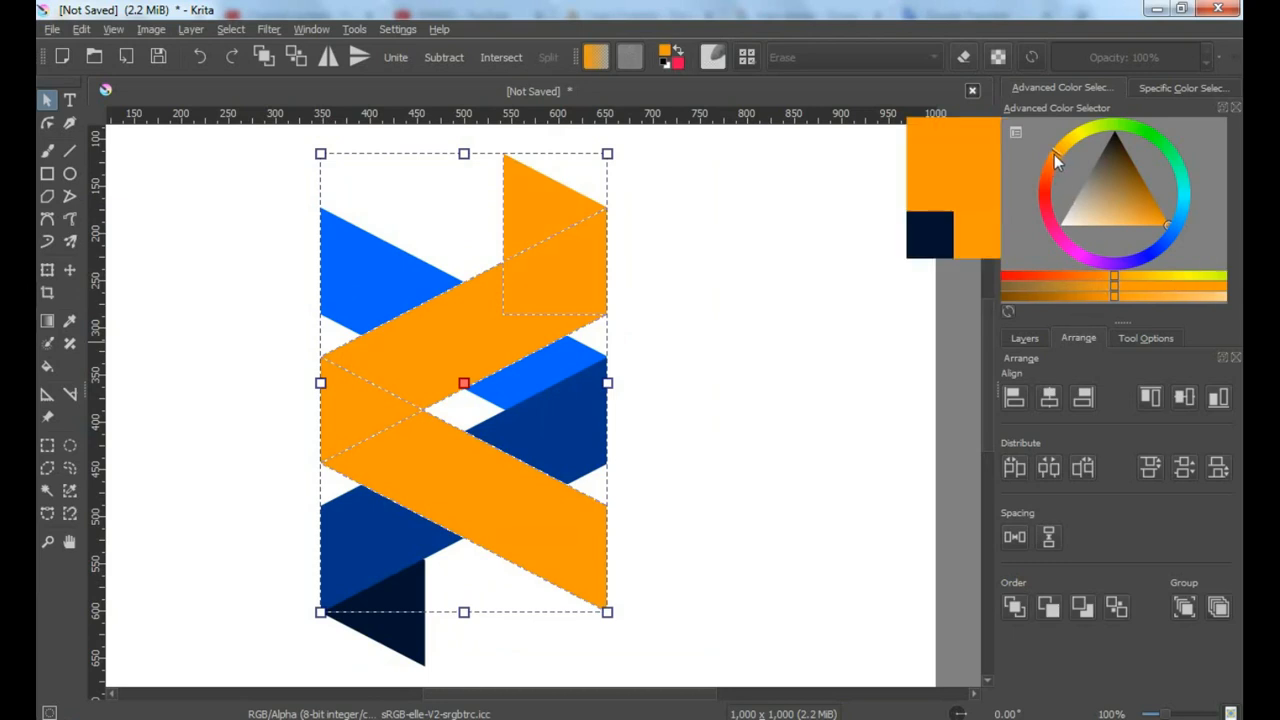
{"action": "left_click", "coordinate": [792, 357]}
- Recolour the middle band of the orange zigzag a deeper red-orange
{"action": "left_click", "coordinate": [503, 320]}
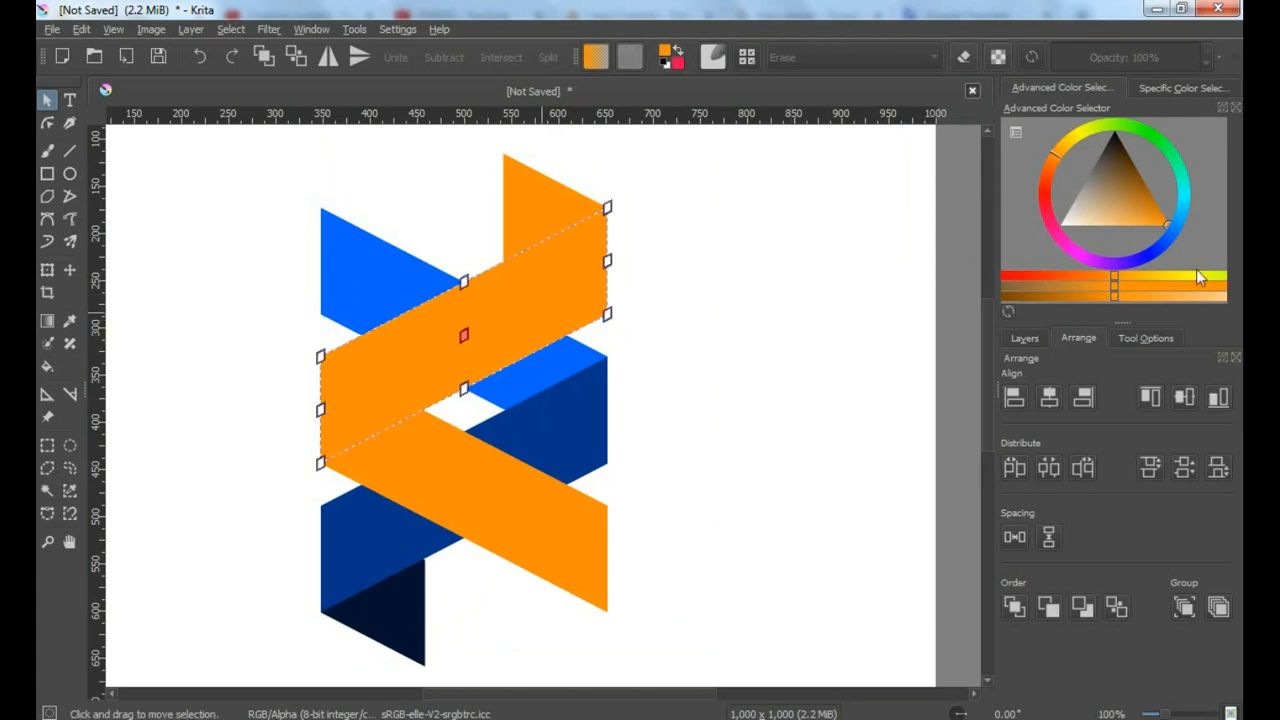
{"action": "left_click", "coordinate": [1160, 183]}
{"action": "left_click_drag", "start_coordinate": [1180, 195], "coordinate": [1207, 207]}
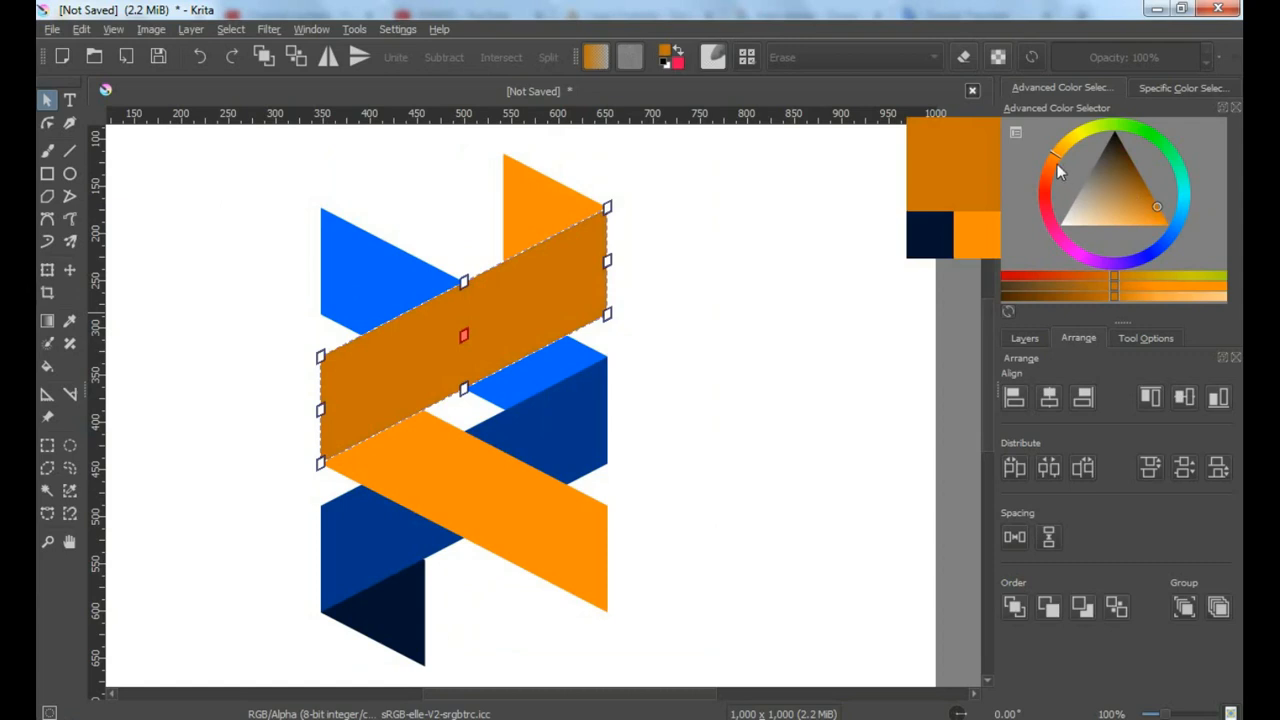
{"action": "left_click_drag", "start_coordinate": [1060, 172], "coordinate": [1049, 173]}
{"action": "mouse_move", "coordinate": [1162, 215]}
{"action": "left_mouse_down"}
{"action": "mouse_move", "coordinate": [1180, 228]}
{"action": "mouse_move", "coordinate": [1180, 212]}
{"action": "left_mouse_up"}
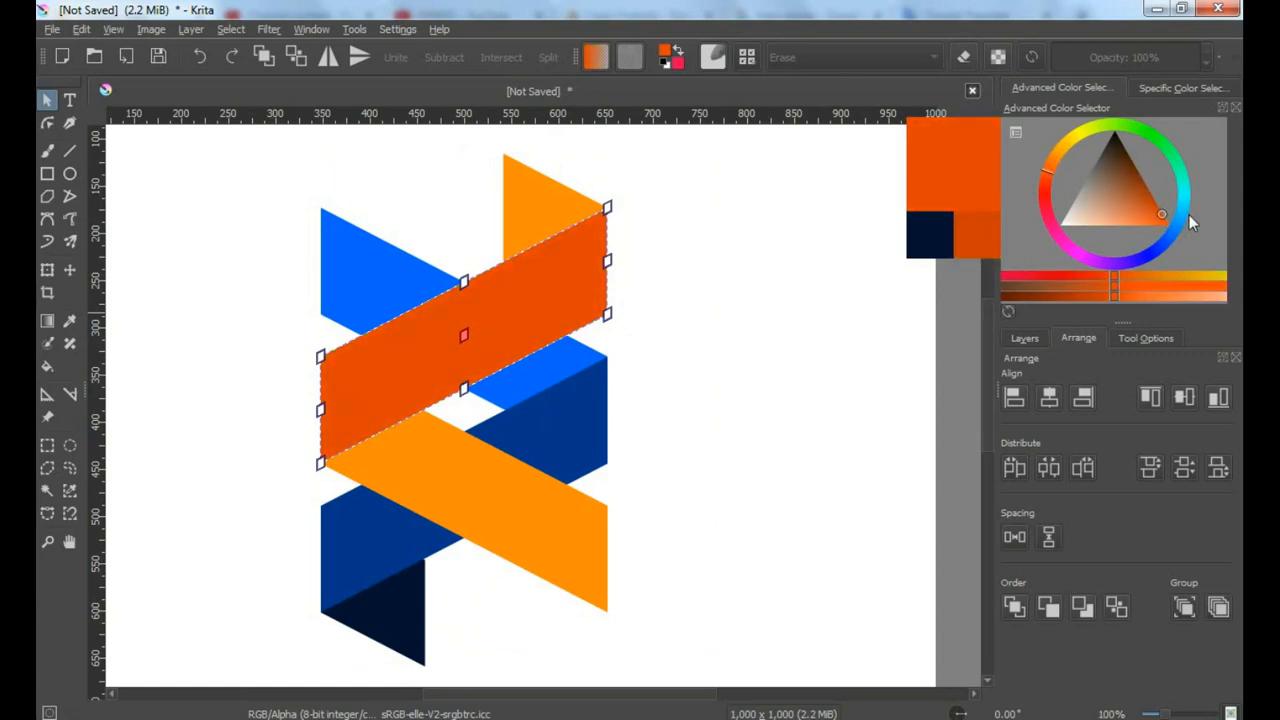
- Recolour the short top end of the orange zigzag dark brown
{"action": "left_click", "coordinate": [590, 205]}
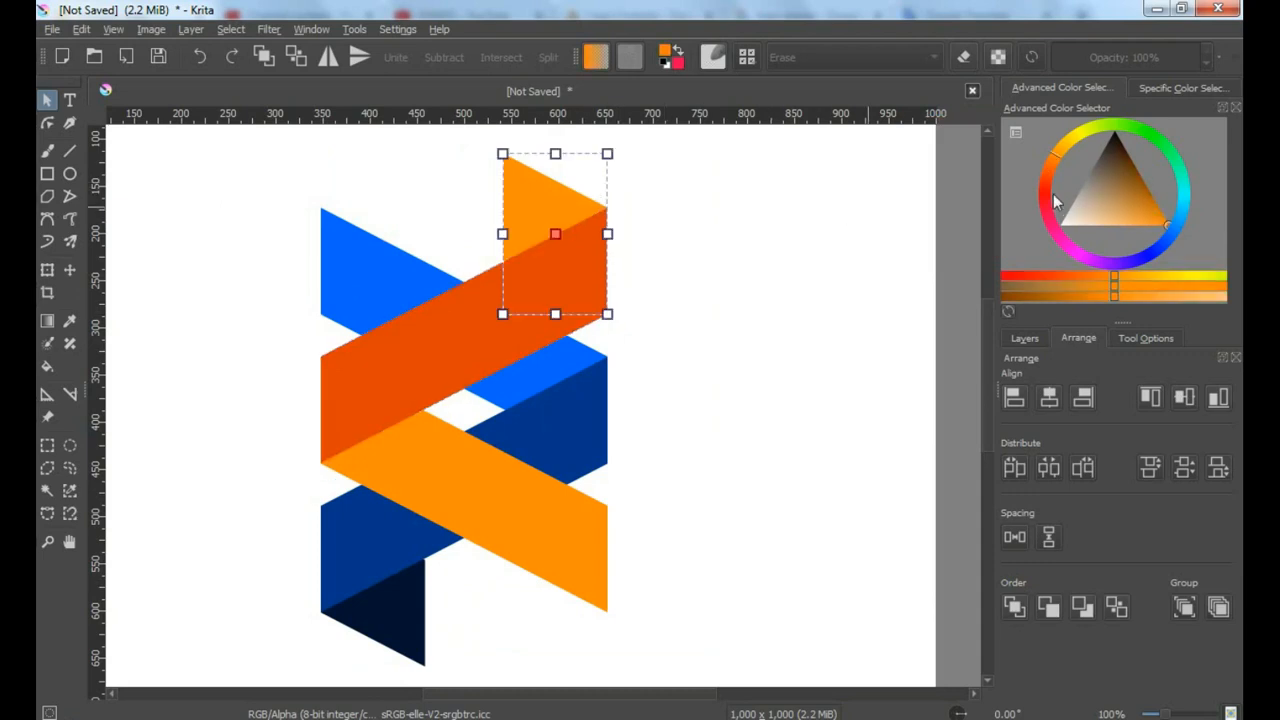
{"action": "left_click_drag", "start_coordinate": [1056, 201], "coordinate": [1054, 171]}
{"action": "left_click", "coordinate": [1134, 166]}
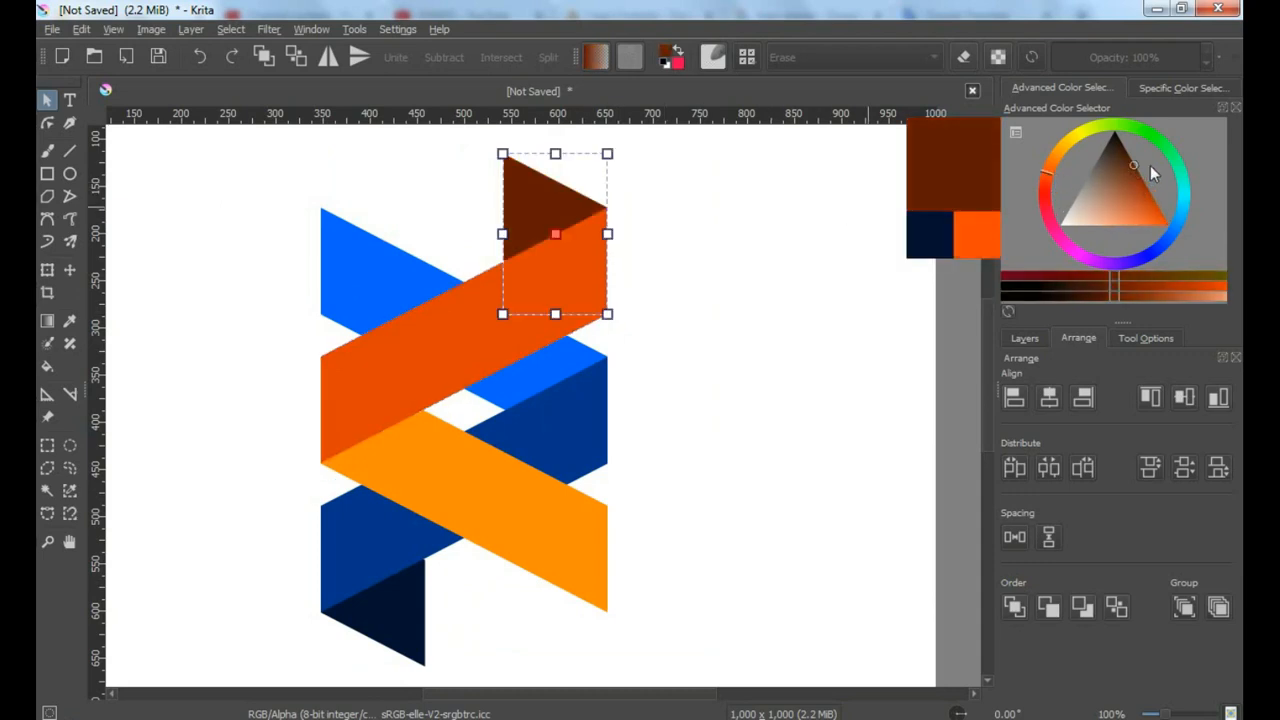
{"action": "left_click", "coordinate": [737, 383]}
{"action": "key", "text": "minus"}
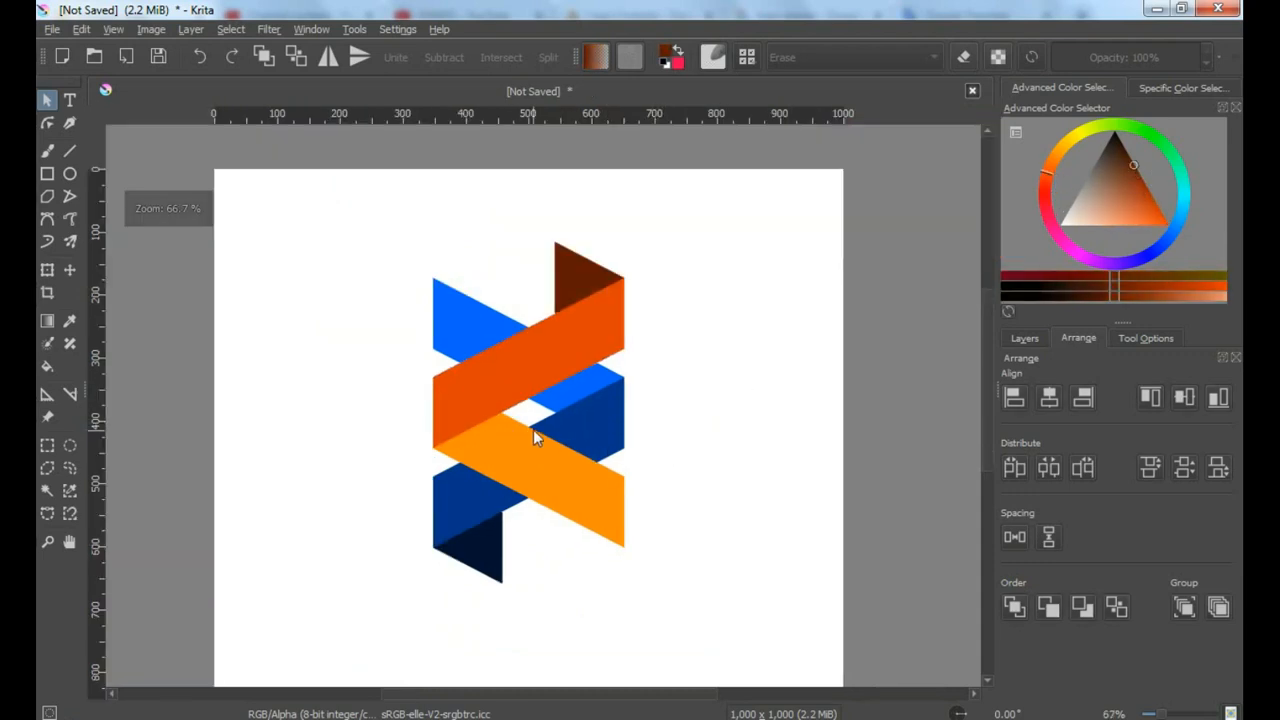
- Raise the dark blue middle band above the lower orange band so that the ribbons interlace
{"action": "key", "text": "plus"}
{"action": "left_click", "coordinate": [582, 420]}
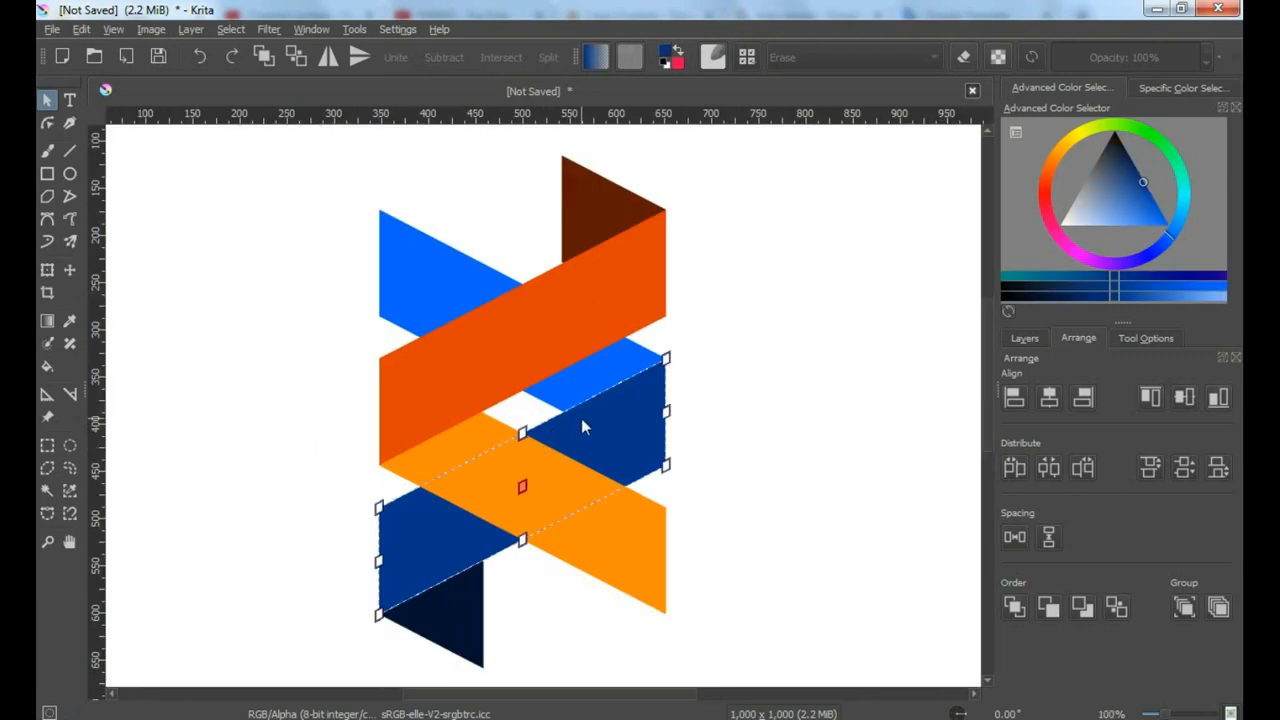
{"action": "left_click", "coordinate": [268, 57]}
{"action": "left_click", "coordinate": [698, 390]}
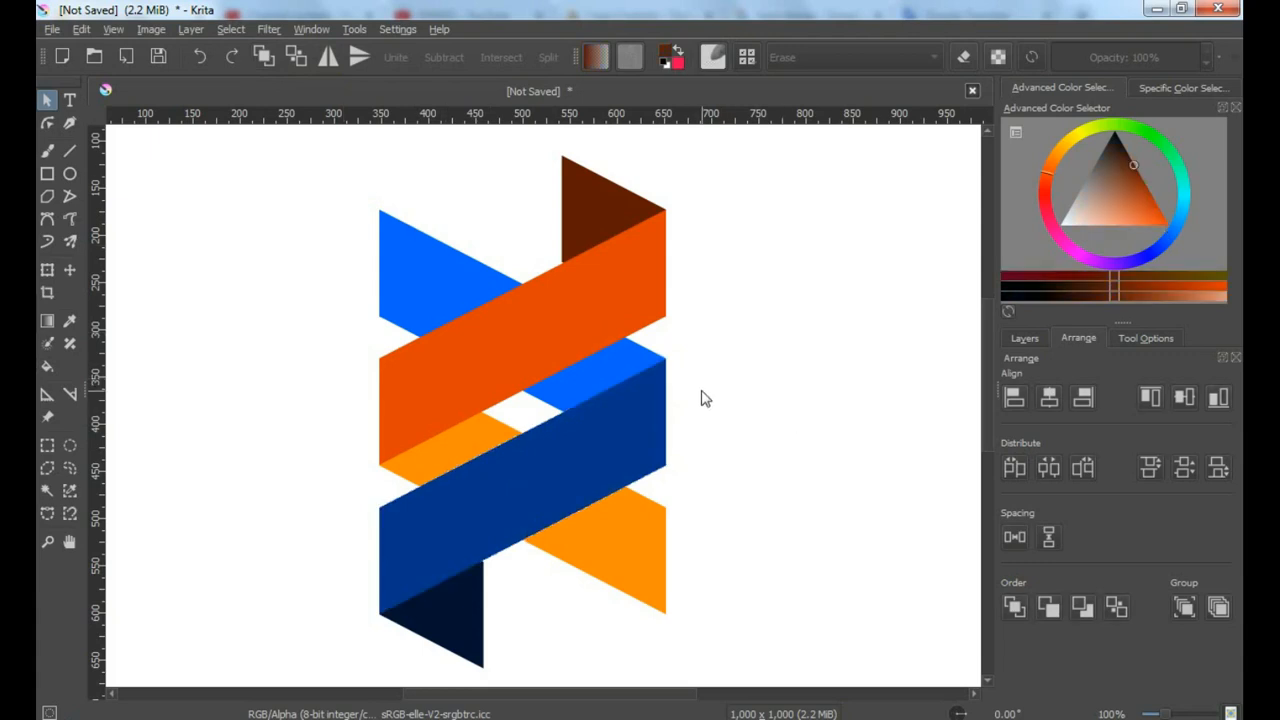
- Group all shapes of both zigzags and centre the group vertically on the canvas
{"action": "key", "text": "minus"}
{"action": "left_click_drag", "start_coordinate": [373, 180], "coordinate": [797, 624]}
{"action": "right_click", "coordinate": [552, 338]}
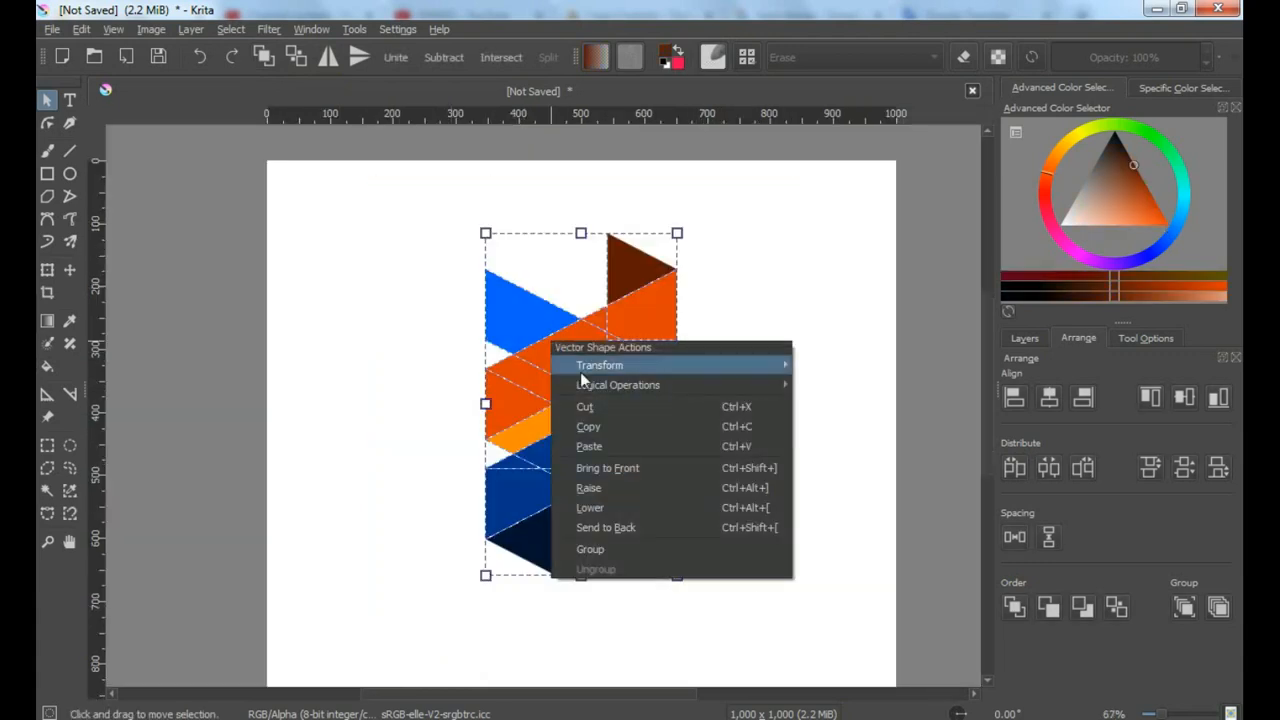
{"action": "left_click", "coordinate": [594, 545]}
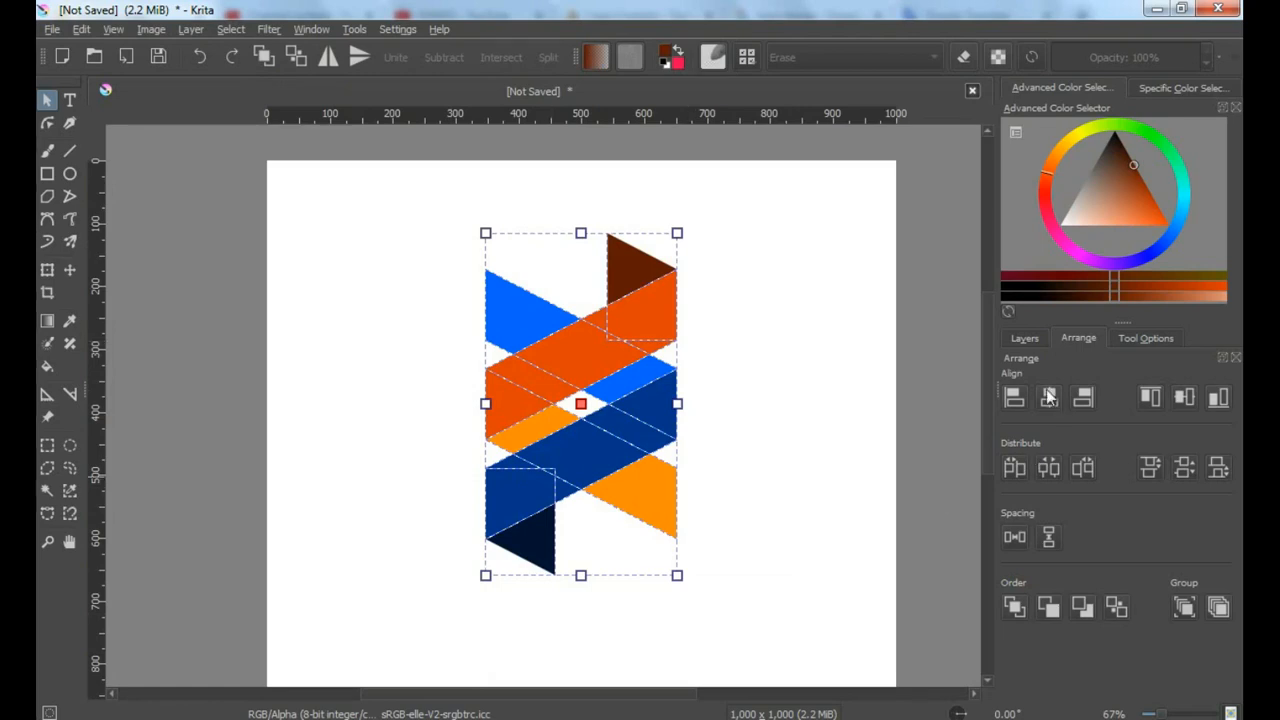
{"action": "left_click", "coordinate": [1186, 400]}
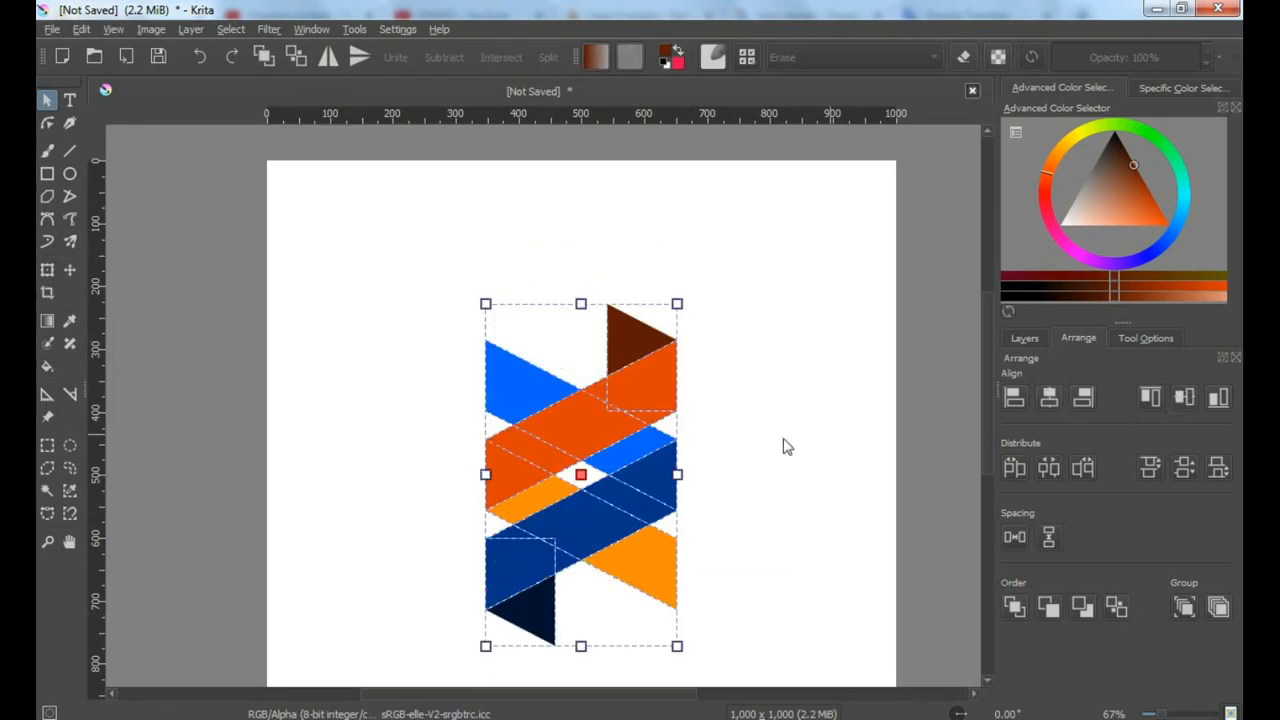
- Enlarge the grouped logo proportionally about its centre to about 395 × 705 px and deselect it
{"action": "scroll", "coordinate": [697, 462], "scroll_direction": "down", "scroll_amount": 1}
{"action": "left_click_drag", "start_coordinate": [682, 602], "coordinate": [679, 473]}
{"action": "left_click", "coordinate": [749, 599]}
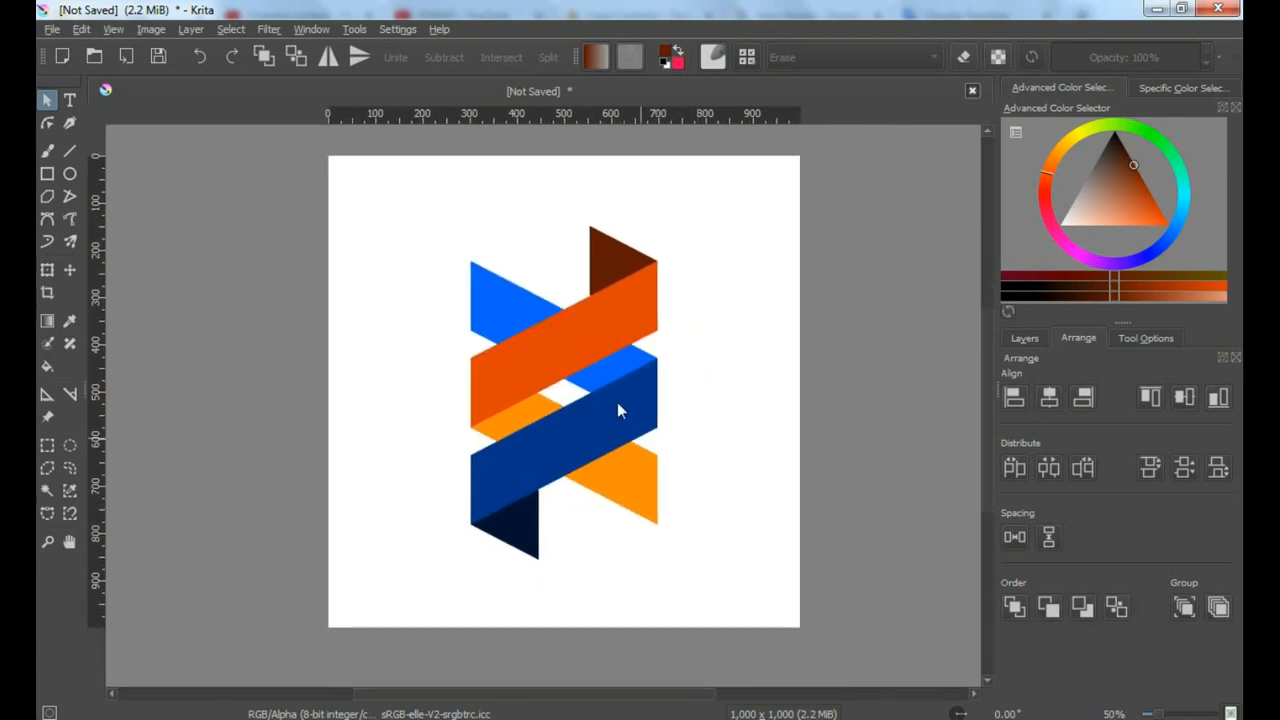
{"action": "scroll", "coordinate": [609, 388], "scroll_direction": "up", "scroll_amount": 1}
{"action": "left_click_drag", "start_coordinate": [783, 392], "coordinate": [786, 405]}
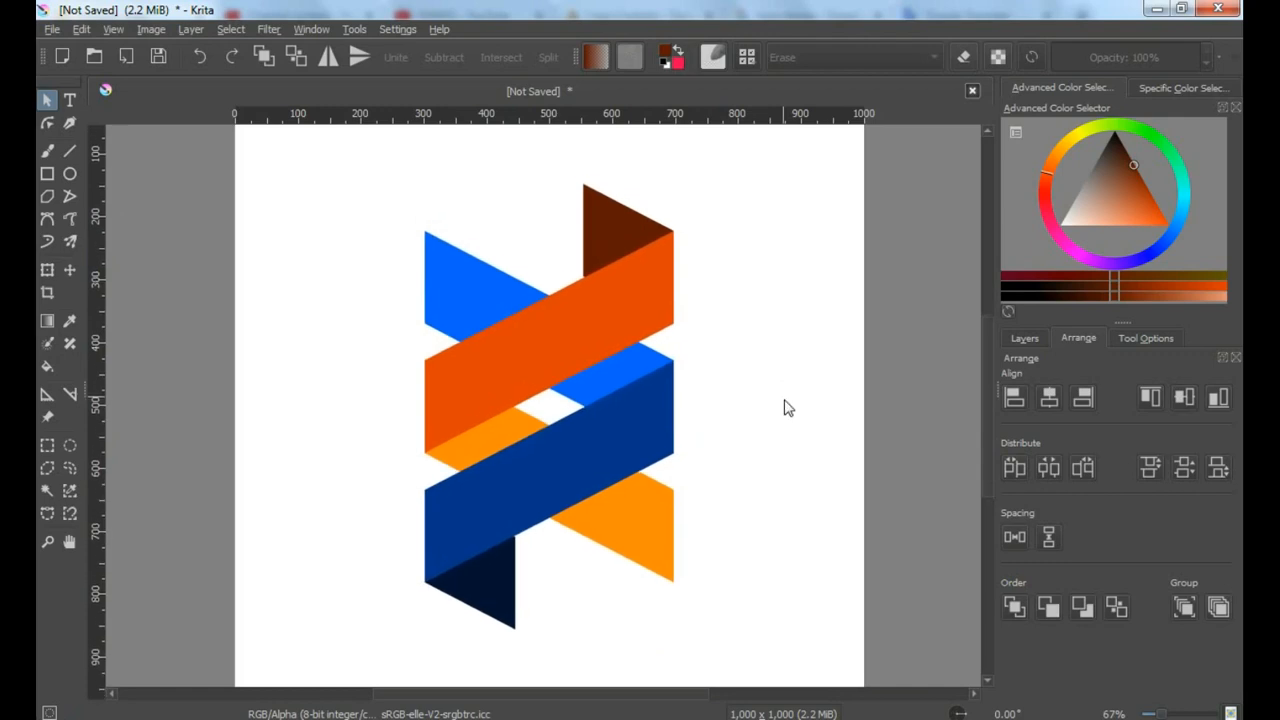